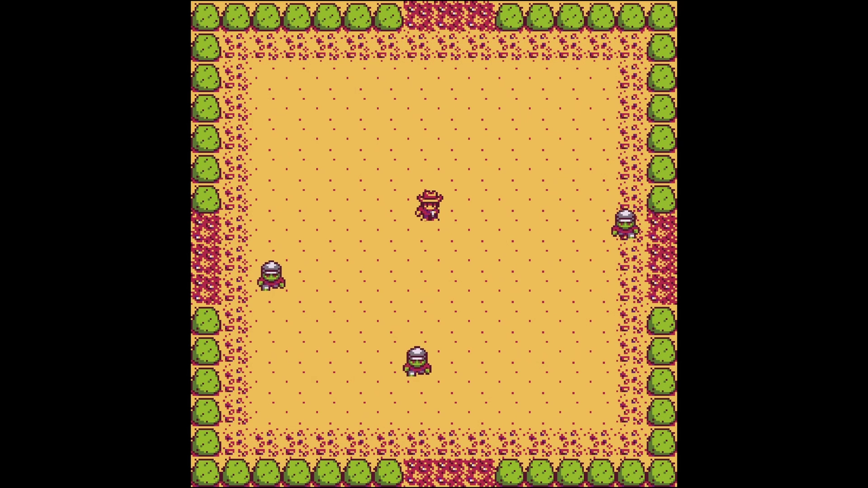
Step: Start a Prairie King round and shoot the first enemies while dodging around the arena
{"action": "key", "text": "Down"}
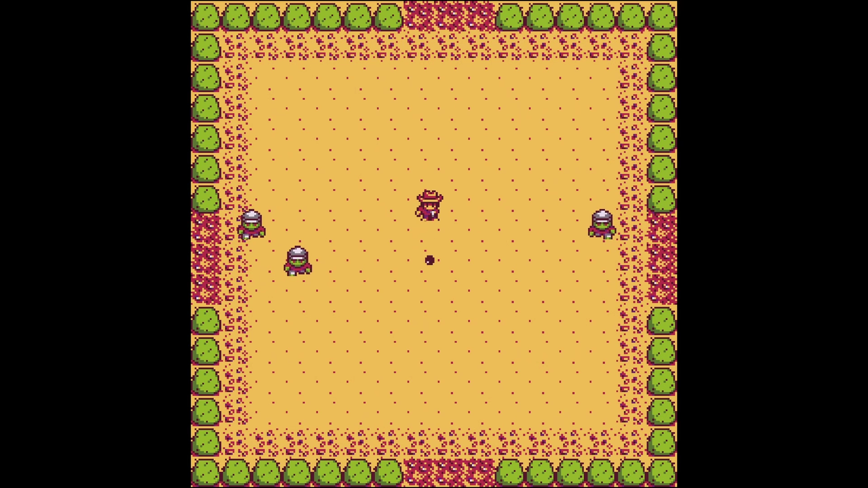
{"action": "key", "text": "Left"}
{"action": "key", "text": "s"}
{"action": "key", "text": "w"}
{"action": "key", "text": "a"}
{"action": "key", "text": "Right"}
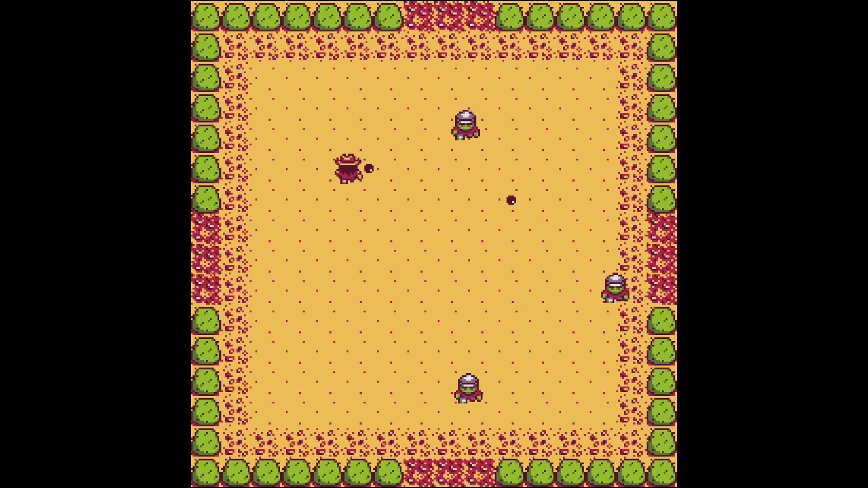
{"action": "key", "text": "d"}
{"action": "key", "text": "d"}
{"action": "key", "text": "Down"}
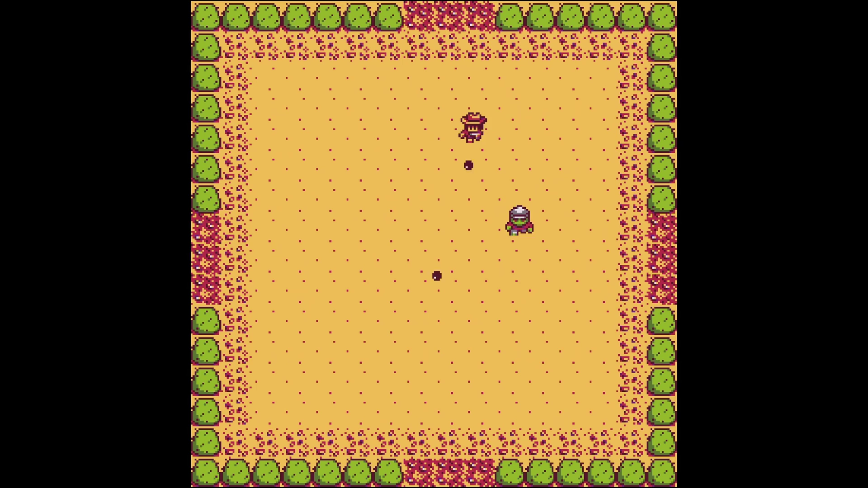
{"action": "key", "text": "a"}
{"action": "key", "text": "s"}
{"action": "key", "text": "a"}
{"action": "key", "text": "Up"}
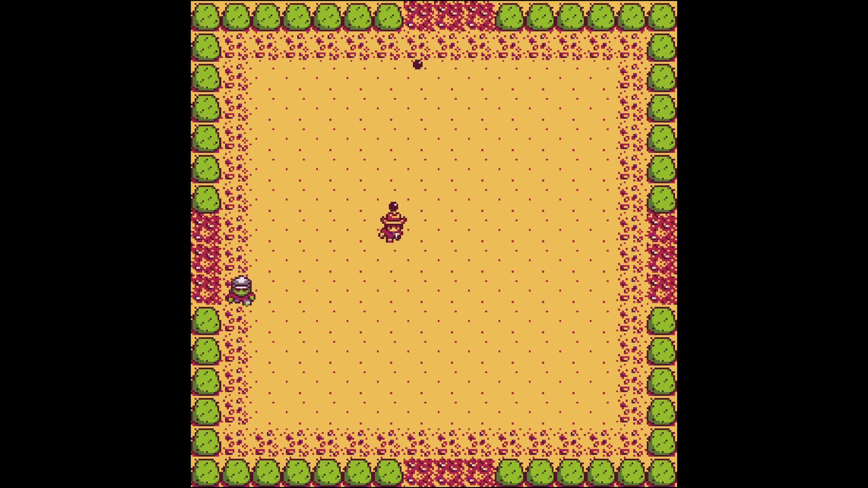
{"action": "key", "text": "d"}
{"action": "key", "text": "Left"}
{"action": "key", "text": "w"}
{"action": "key", "text": "a"}
{"action": "key", "text": "Down"}
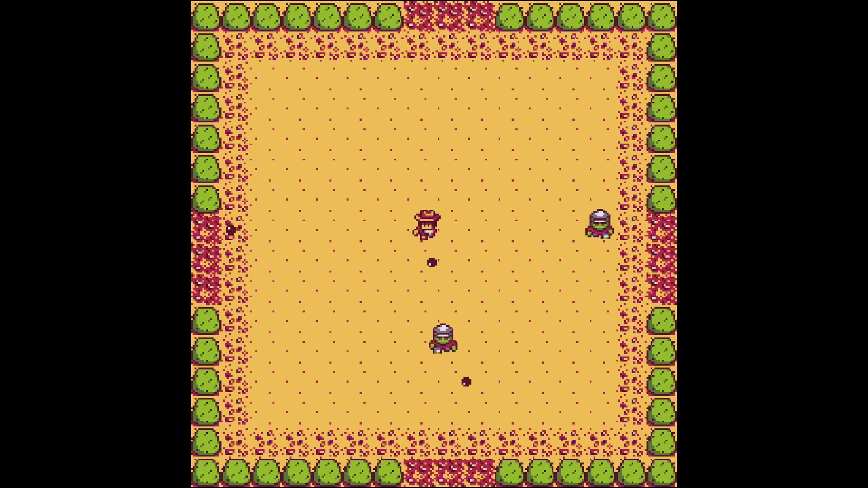
{"action": "key", "text": "d"}
{"action": "key", "text": "a"}
{"action": "key", "text": "Right"}
Step: Grab the gun pickup and fire spread shots at the remaining enemies in every direction
{"action": "key", "text": "s"}
{"action": "key", "text": "d"}
{"action": "key", "text": "Right"}
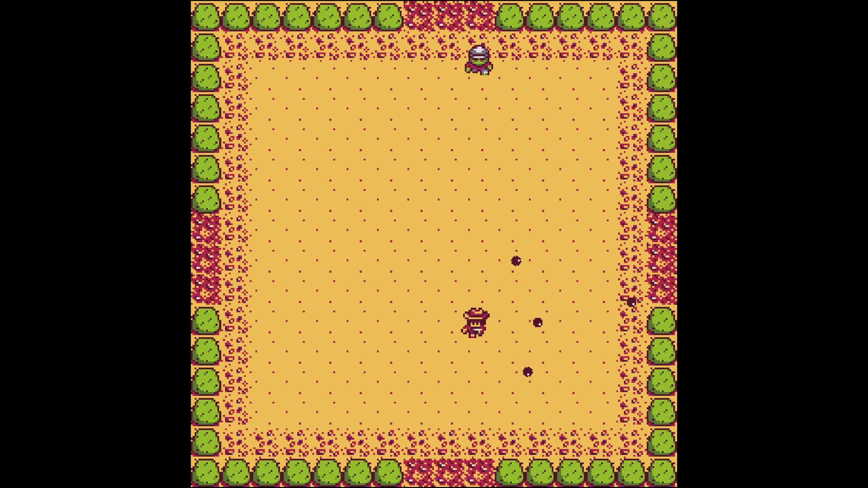
{"action": "key", "text": "w"}
{"action": "key", "text": "a"}
{"action": "key", "text": "Up"}
{"action": "key", "text": "a"}
{"action": "key", "text": "Down"}
{"action": "key", "text": "d"}
{"action": "key", "text": "Right"}
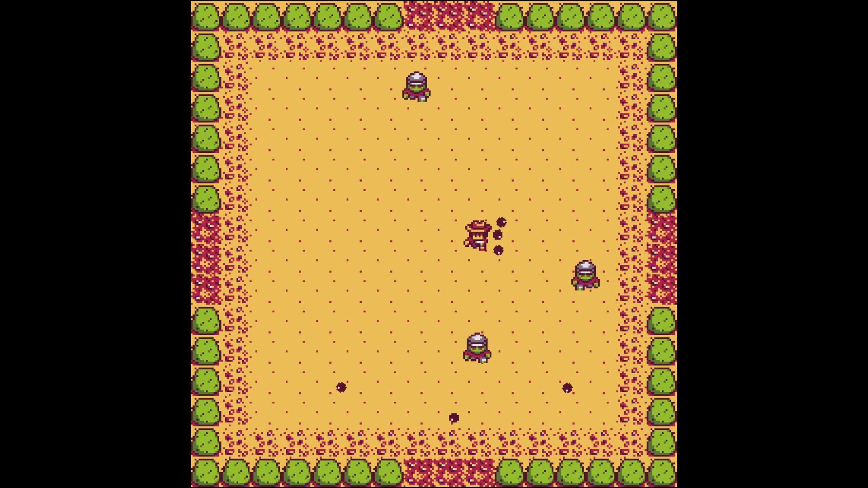
{"action": "key", "text": "a"}
{"action": "key", "text": "s"}
{"action": "key", "text": "d"}
{"action": "key", "text": "Up"}
{"action": "key", "text": "w"}
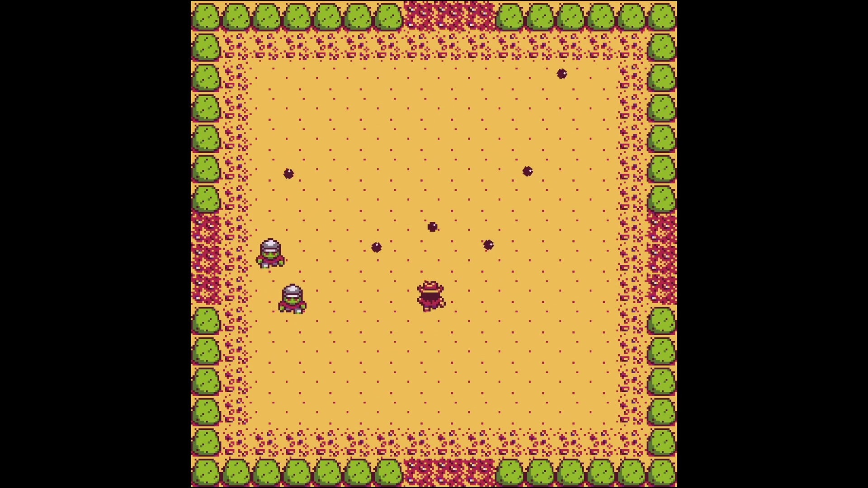
{"action": "key", "text": "a"}
{"action": "key", "text": "Left"}
{"action": "key", "text": "w"}
{"action": "key", "text": "Down"}
{"action": "key", "text": "d"}
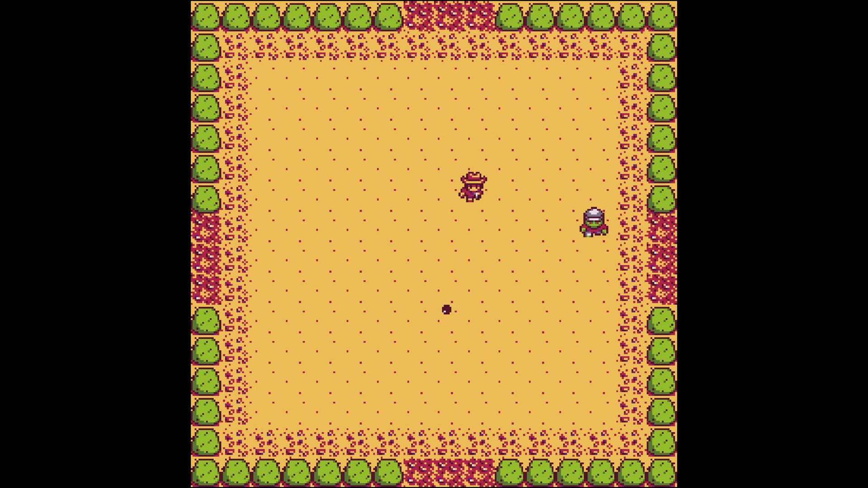
{"action": "key", "text": "s"}
{"action": "key", "text": "Right"}
{"action": "key", "text": "a"}
{"action": "key", "text": "a"}
{"action": "key", "text": "Left"}
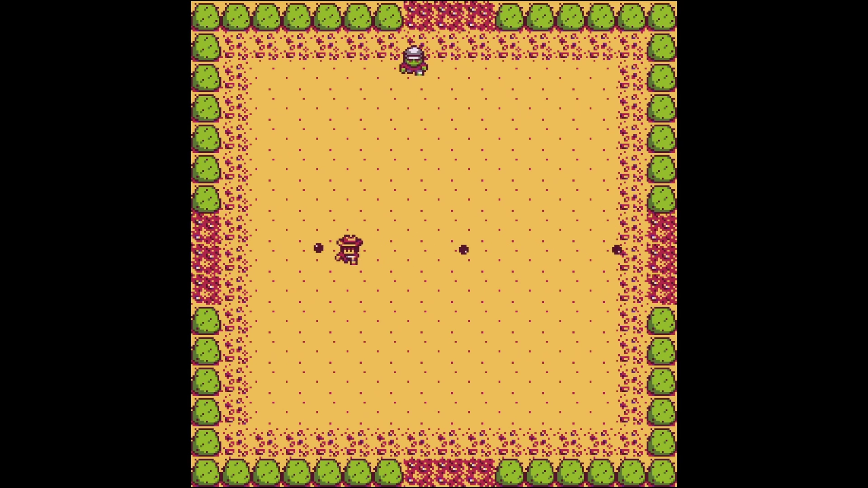
{"action": "key", "text": "d"}
{"action": "key", "text": "w"}
{"action": "key", "text": "Up"}
{"action": "key", "text": "w"}
{"action": "key", "text": "s"}
{"action": "key", "text": "Down"}
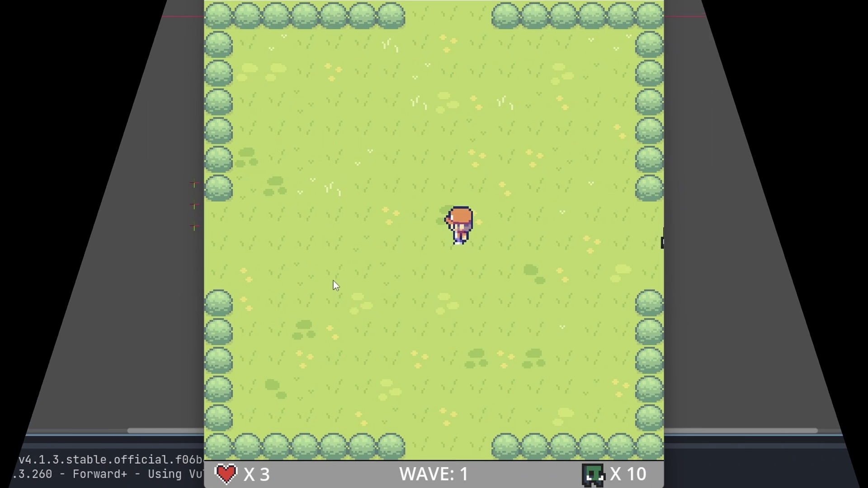
Step: Move with WASD and shoot the goblins approaching from the left, right and top
{"action": "key", "text": "w"}
{"action": "left_click", "coordinate": [606, 244]}
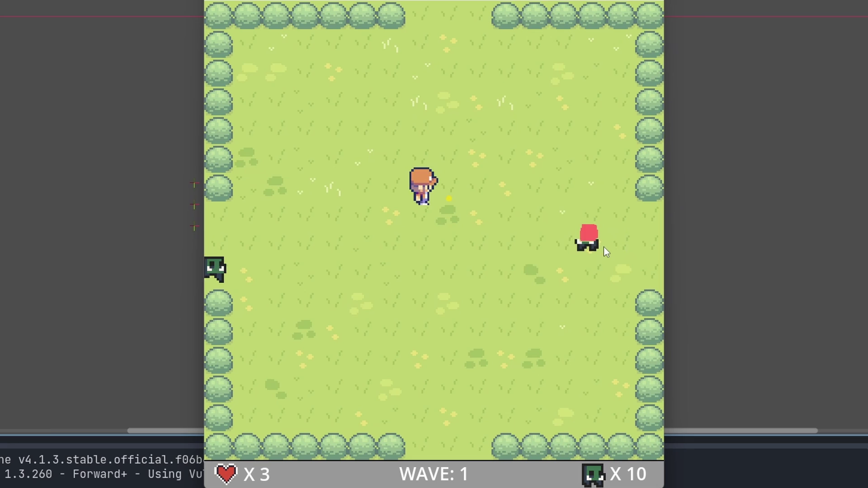
{"action": "key", "text": "s"}
{"action": "key", "text": "d"}
{"action": "key", "text": "a"}
{"action": "left_click", "coordinate": [316, 260]}
{"action": "key", "text": "d"}
{"action": "key", "text": "w"}
{"action": "left_click", "coordinate": [275, 257]}
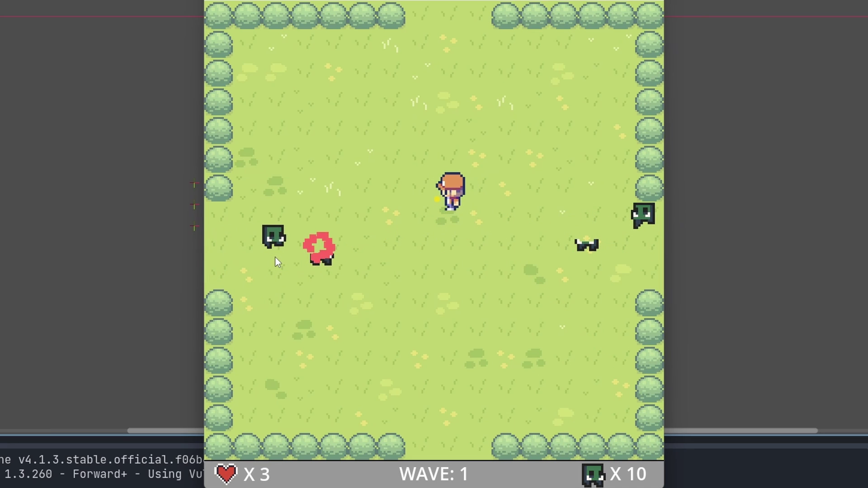
{"action": "key", "text": "a"}
{"action": "key", "text": "s"}
{"action": "key", "text": "w"}
{"action": "left_click", "coordinate": [597, 215]}
{"action": "key", "text": "s"}
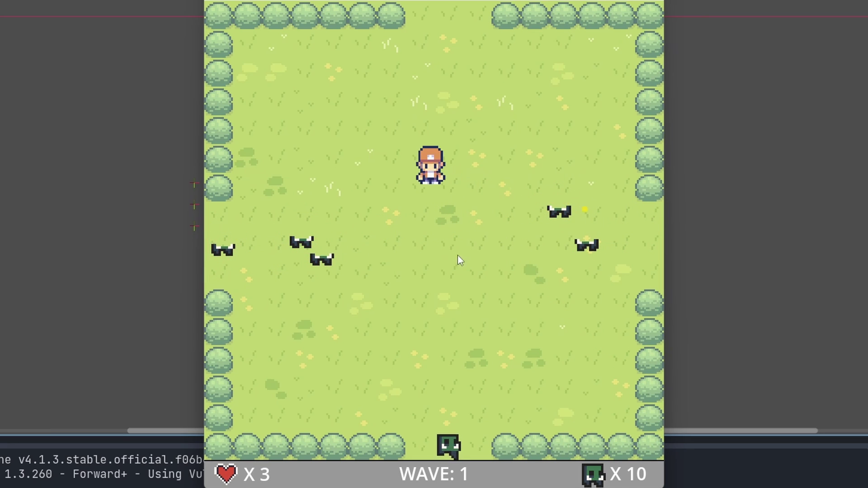
{"action": "key", "text": "d"}
{"action": "key", "text": "w"}
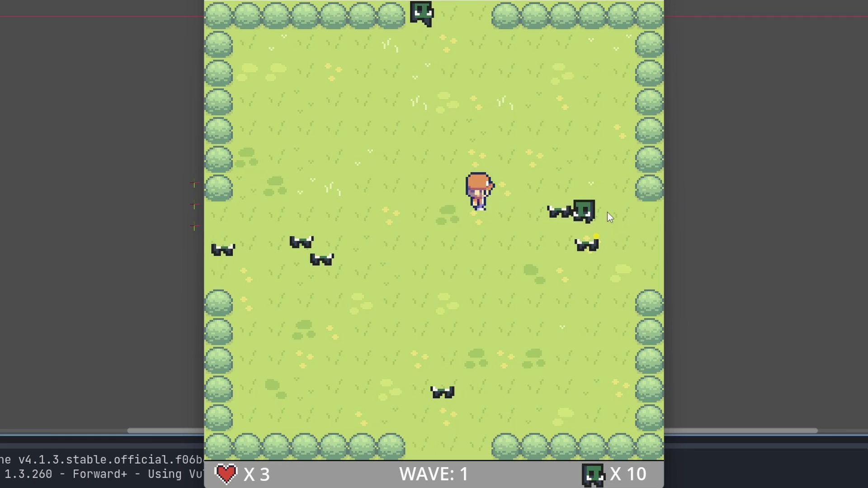
{"action": "left_click", "coordinate": [606, 213]}
{"action": "key", "text": "a"}
{"action": "key", "text": "w"}
{"action": "left_click", "coordinate": [420, 105]}
Step: Walk over the dropped hearts to raise lives to 5 while shooting newly spawned goblins
{"action": "key", "text": "d"}
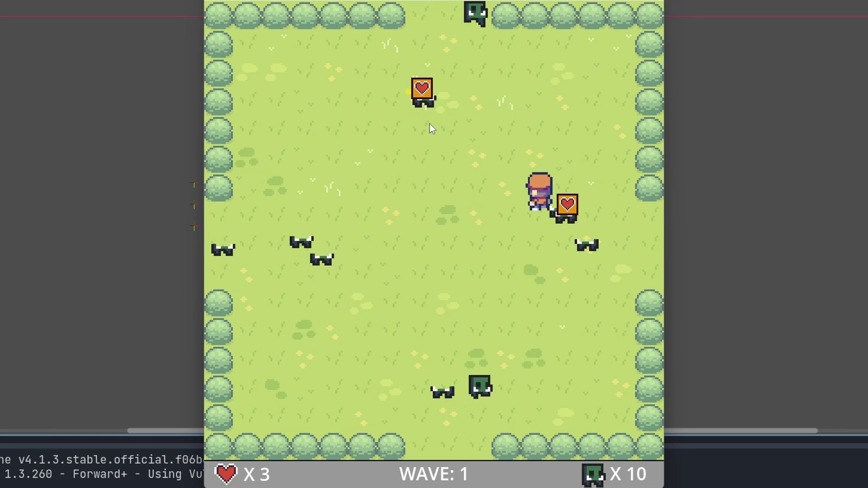
{"action": "key", "text": "w"}
{"action": "left_click", "coordinate": [454, 81]}
{"action": "key", "text": "a"}
{"action": "key", "text": "w"}
{"action": "left_click", "coordinate": [484, 112]}
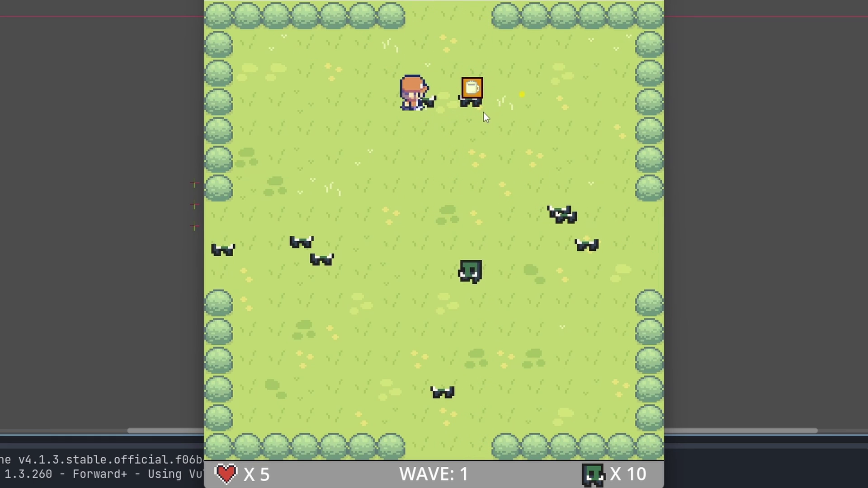
{"action": "key", "text": "d"}
{"action": "key", "text": "s"}
{"action": "left_click", "coordinate": [482, 186]}
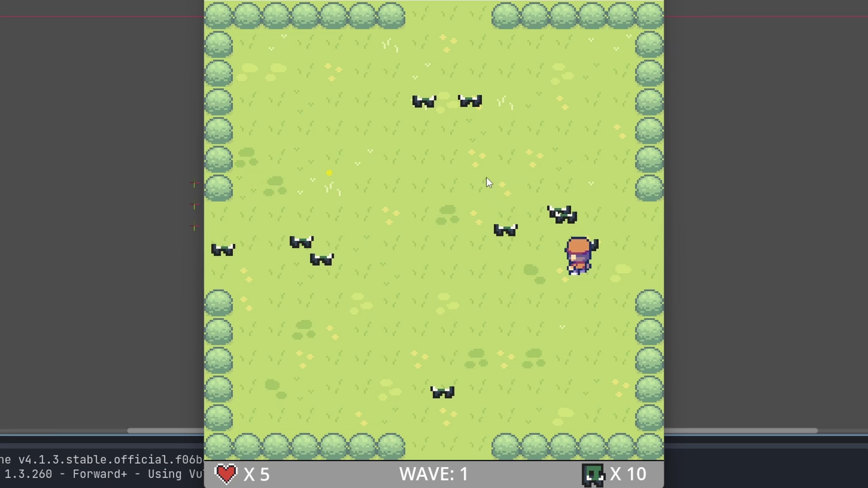
{"action": "key", "text": "a"}
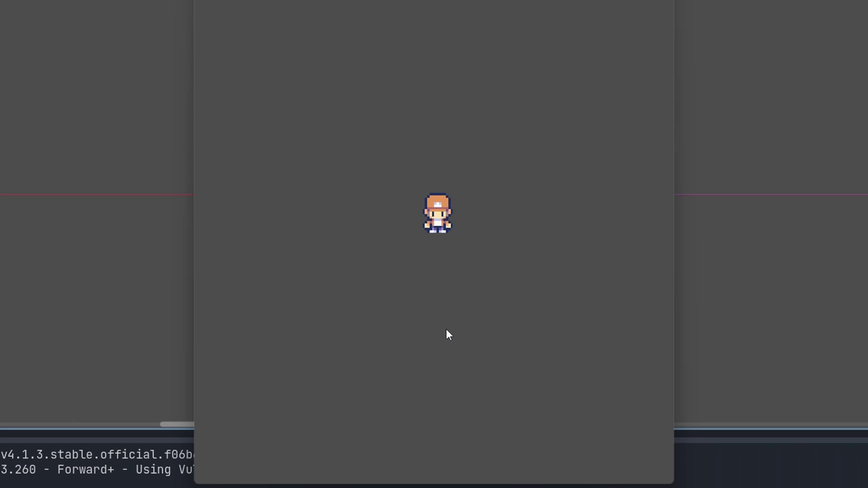
Step: Walk the player up, down, left and right across the blank grey background
{"action": "key", "text": "Down"}
{"action": "key", "text": "Up"}
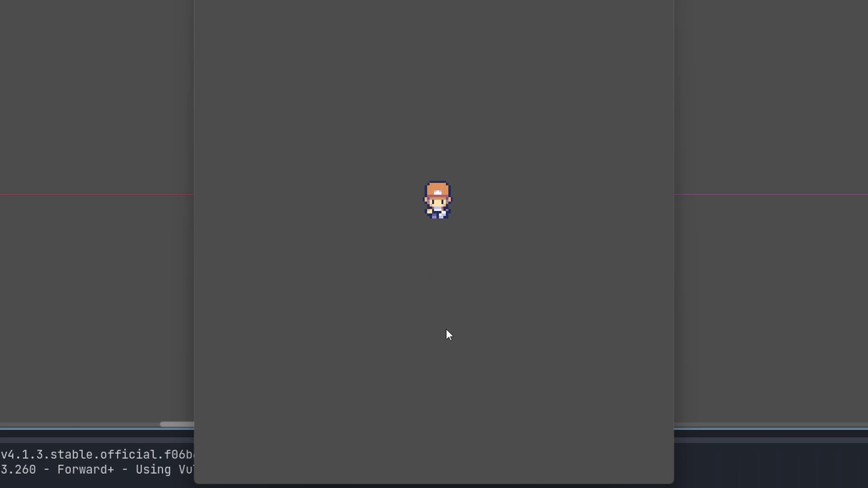
{"action": "key", "text": "Up"}
{"action": "key", "text": "Left"}
{"action": "key", "text": "Down"}
{"action": "key", "text": "Right"}
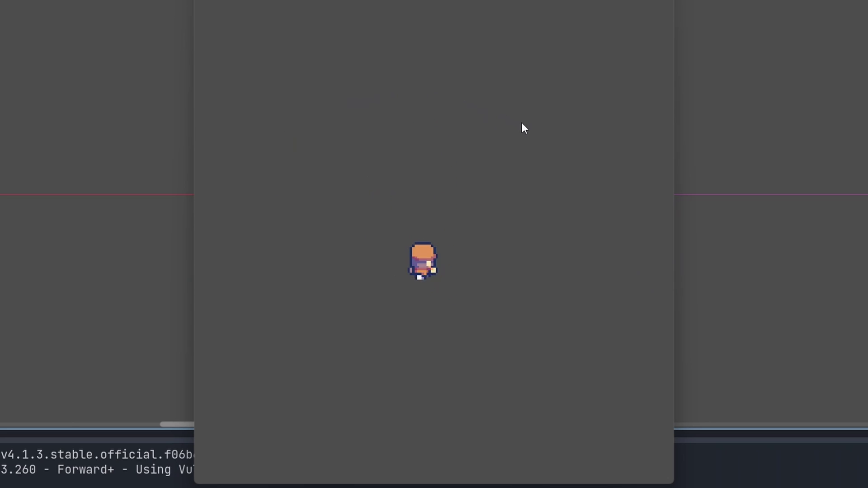
{"action": "key", "text": "Right"}
{"action": "key", "text": "Up"}
{"action": "key", "text": "Left"}
{"action": "key", "text": "Up"}
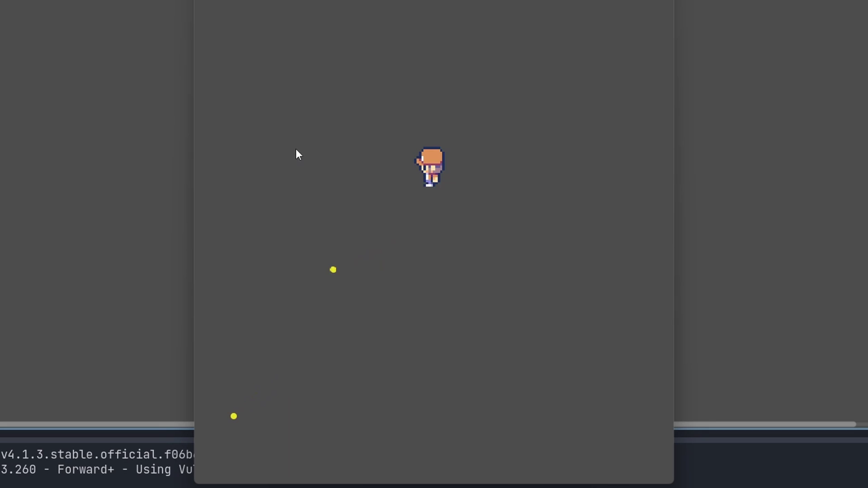
{"action": "key", "text": "Down"}
{"action": "key", "text": "Left"}
{"action": "key", "text": "Up"}
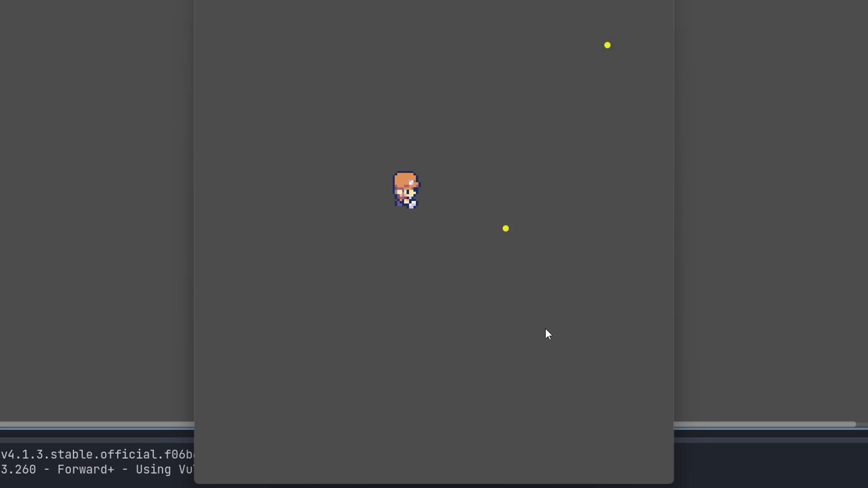
Step: Finish the walking test, then play the goblin's SpriteFrames animation and switch to 'run'
{"action": "key", "text": "Right"}
{"action": "key", "text": "Down"}
{"action": "key", "text": "Left"}
{"action": "key", "text": "Up"}
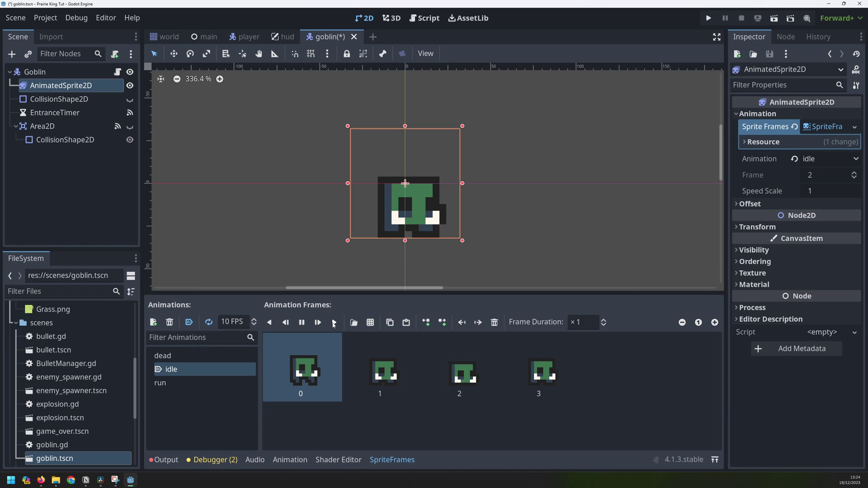
{"action": "left_click", "coordinate": [334, 322]}
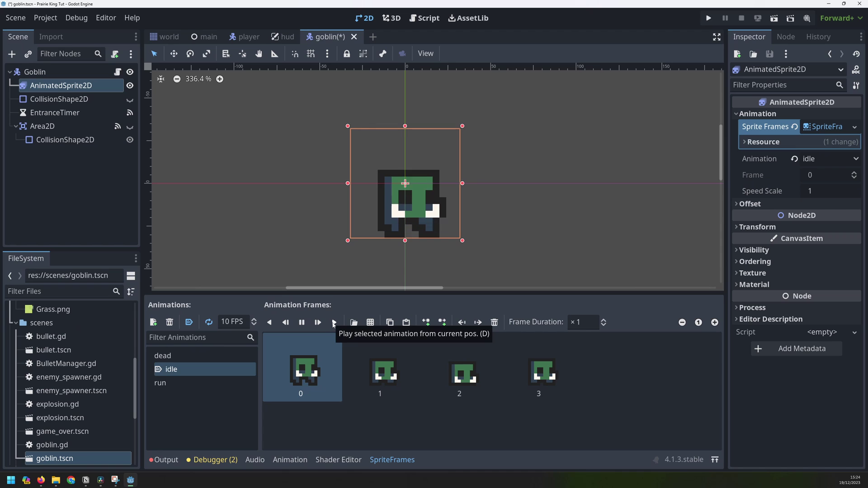
{"action": "left_click", "coordinate": [167, 383]}
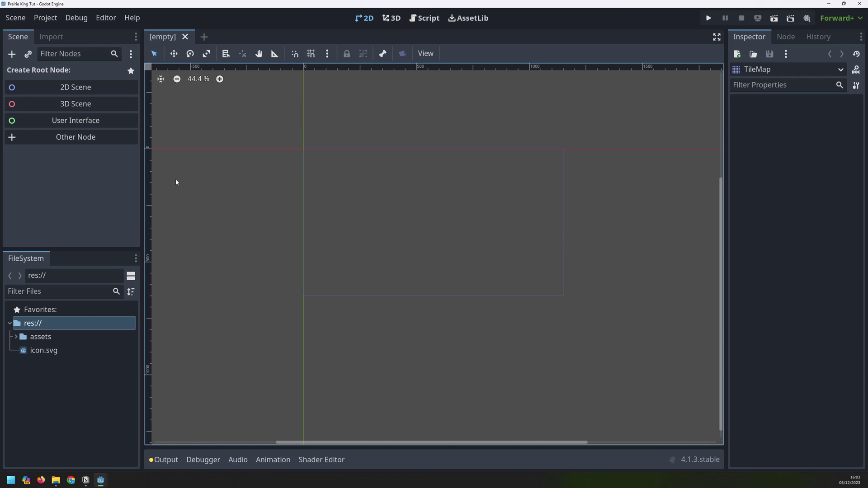
Step: Create a TileMap as the scene root and rename it 'World'
{"action": "left_click", "coordinate": [59, 140]}
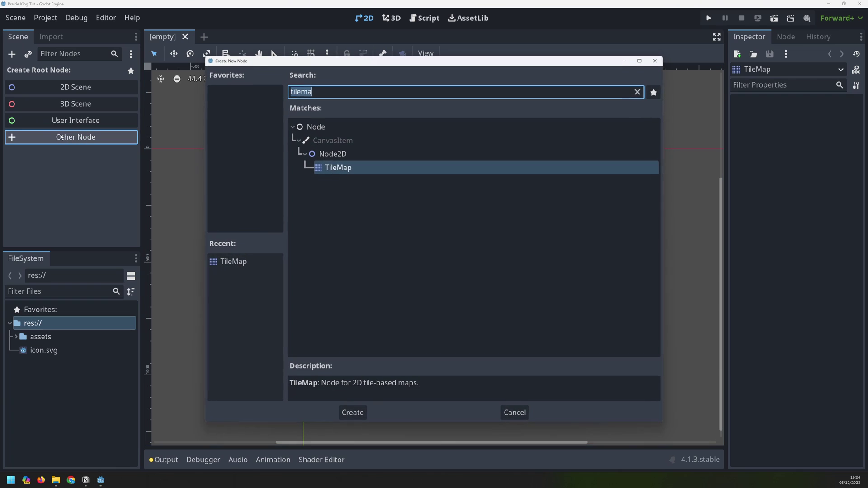
{"action": "double_click", "coordinate": [340, 168]}
{"action": "double_click", "coordinate": [38, 71]}
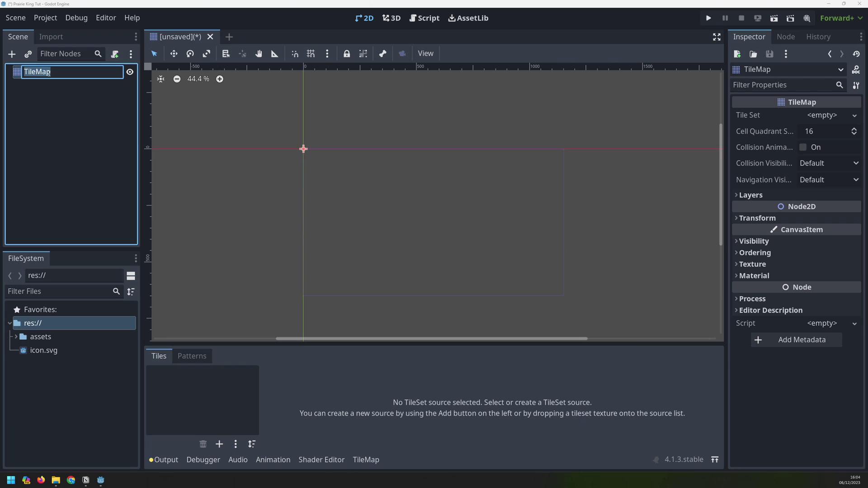
{"action": "type", "text": "World"}
{"action": "key", "text": "Return"}
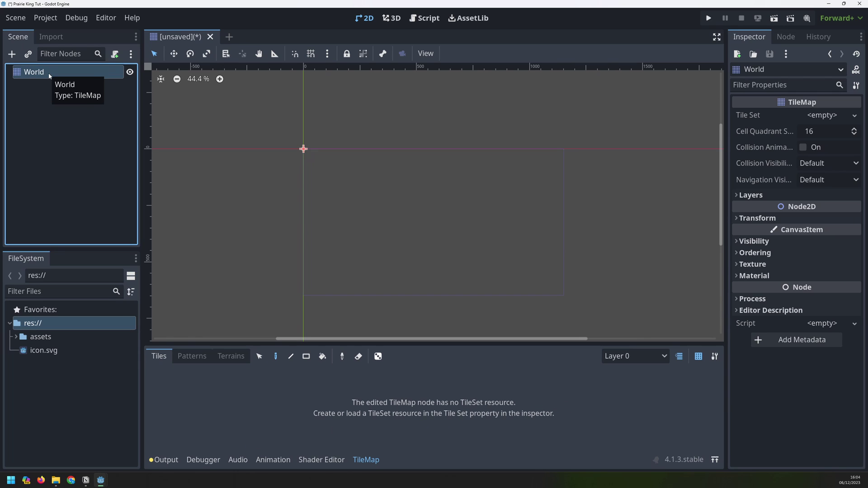
Step: Expand res://assets, inspect Grass.png, then reselect the World node
{"action": "left_click", "coordinate": [17, 336]}
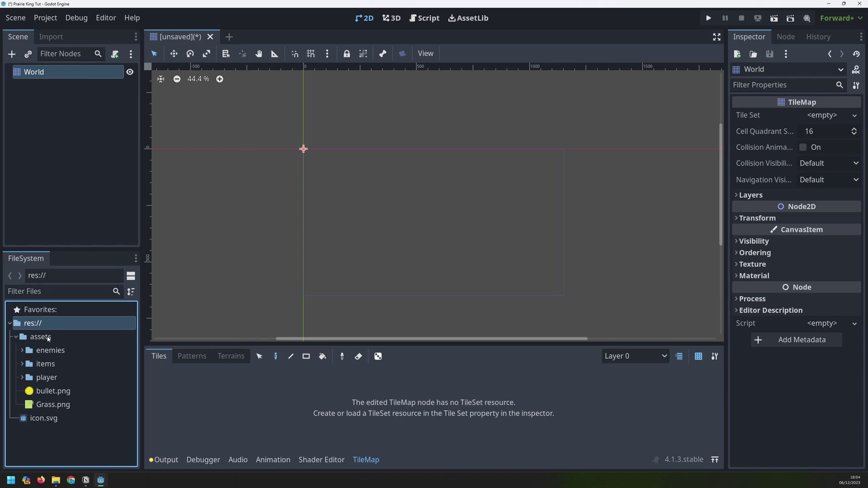
{"action": "left_click", "coordinate": [42, 405]}
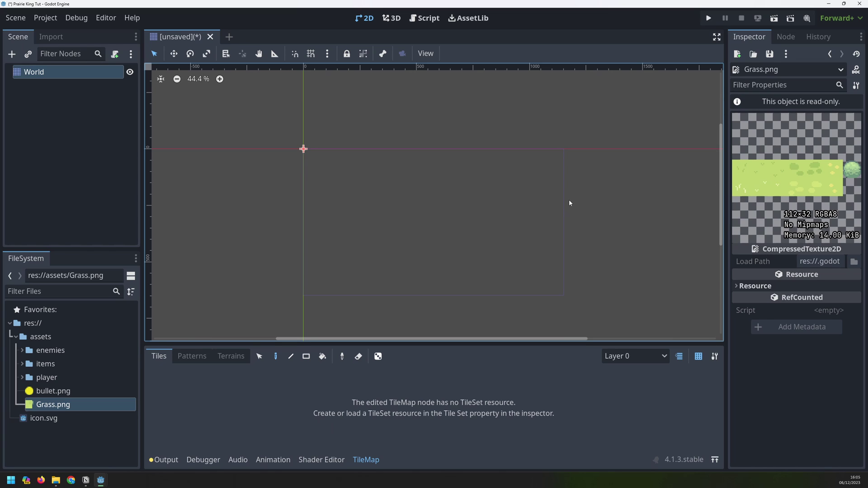
{"action": "left_click", "coordinate": [36, 75]}
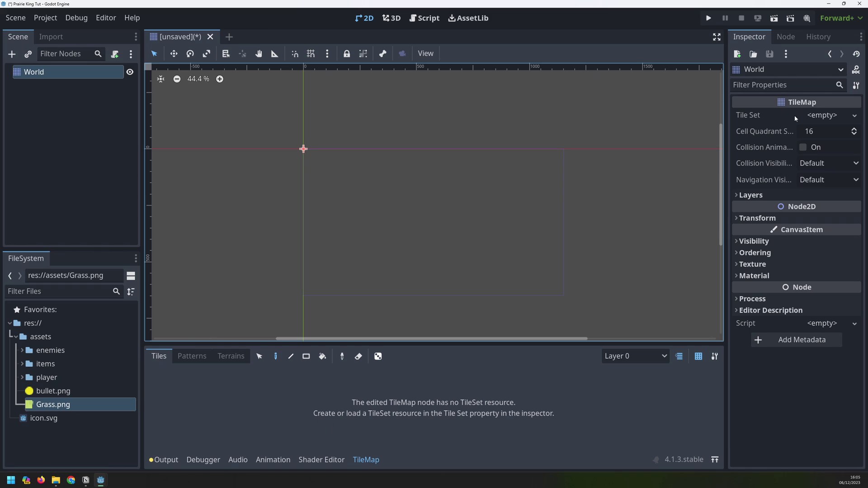
Step: Give World's Tile Set property a New TileSet and open its settings
{"action": "left_click", "coordinate": [818, 116]}
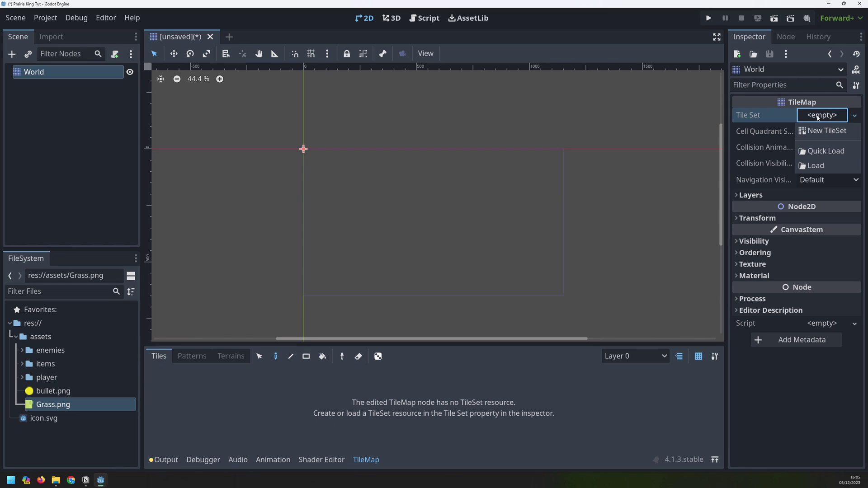
{"action": "left_click", "coordinate": [818, 132]}
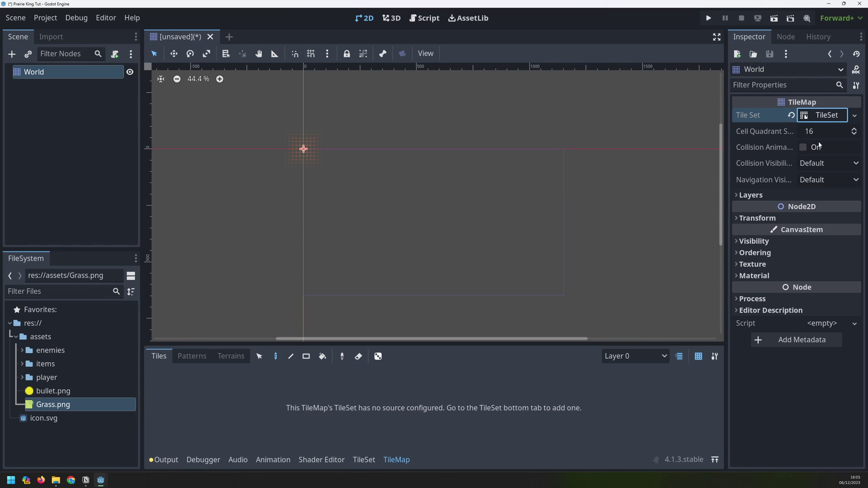
{"action": "left_click", "coordinate": [821, 117]}
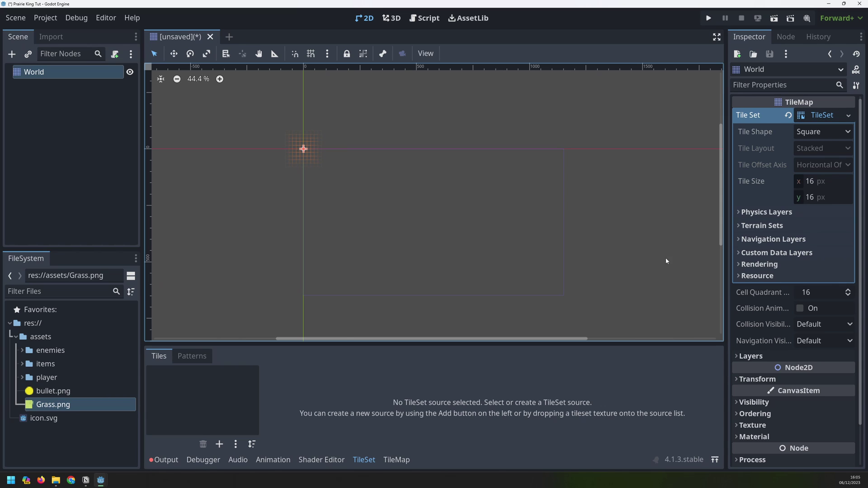
Step: Add an Atlas source using Grass.png as its texture and auto-create its tiles
{"action": "left_click", "coordinate": [219, 443]}
{"action": "left_click", "coordinate": [222, 448]}
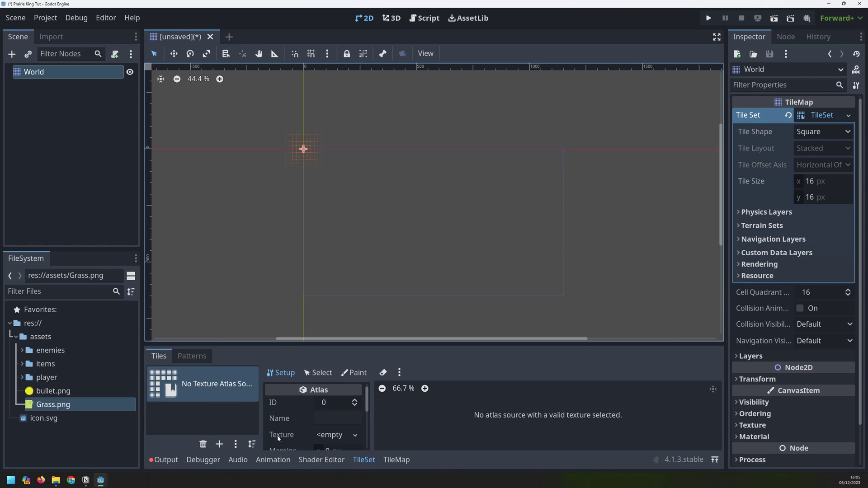
{"action": "scroll", "coordinate": [283, 434], "scroll_direction": "down", "scroll_amount": 1}
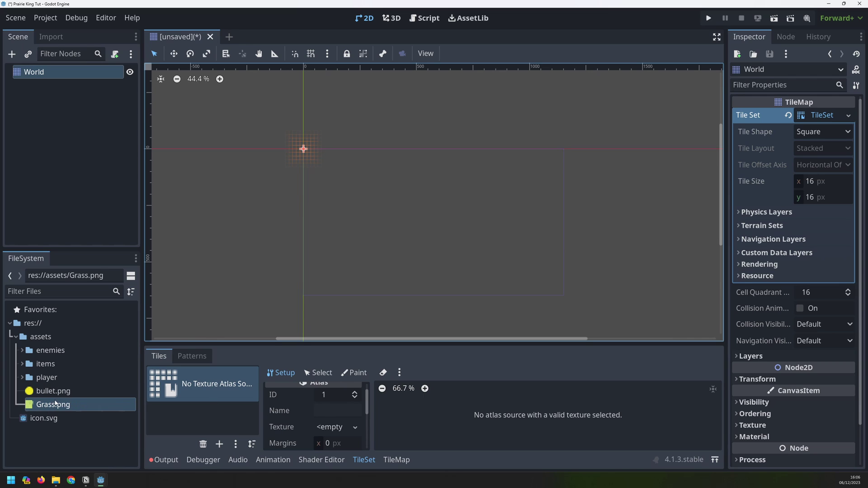
{"action": "left_click_drag", "start_coordinate": [58, 406], "coordinate": [335, 437]}
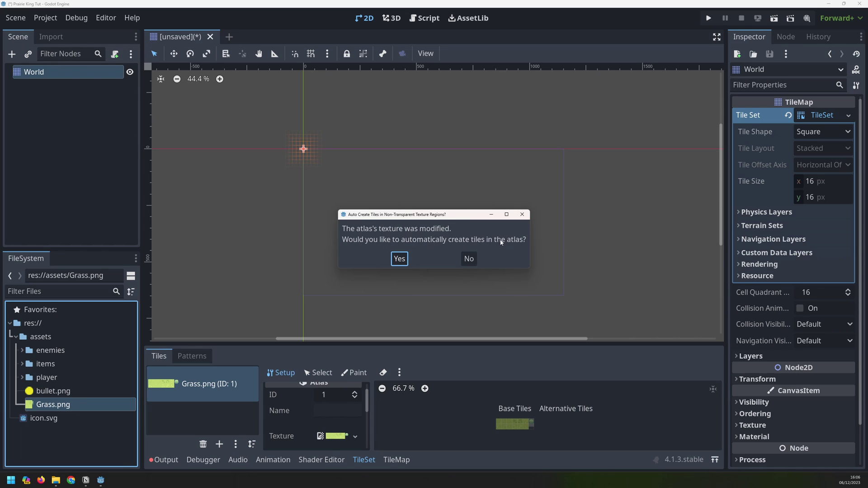
{"action": "left_click", "coordinate": [399, 259]}
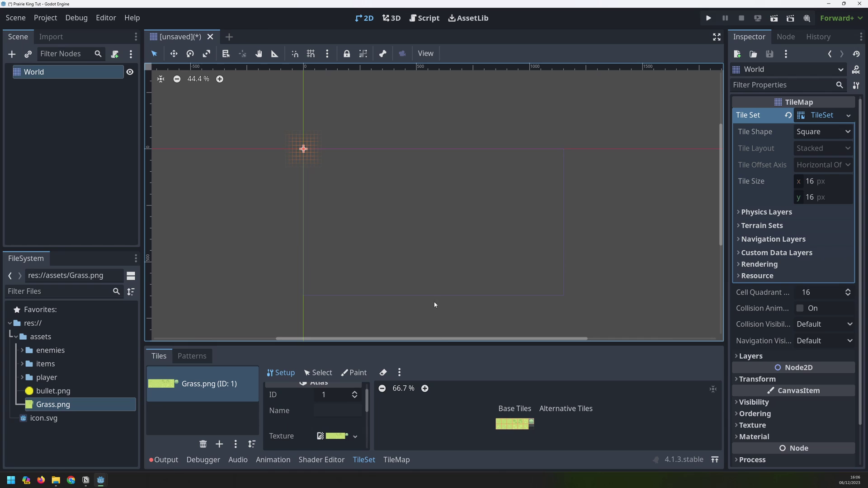
{"action": "left_click_drag", "start_coordinate": [449, 344], "coordinate": [447, 232]}
{"action": "scroll", "coordinate": [519, 368], "scroll_direction": "up", "scroll_amount": 7}
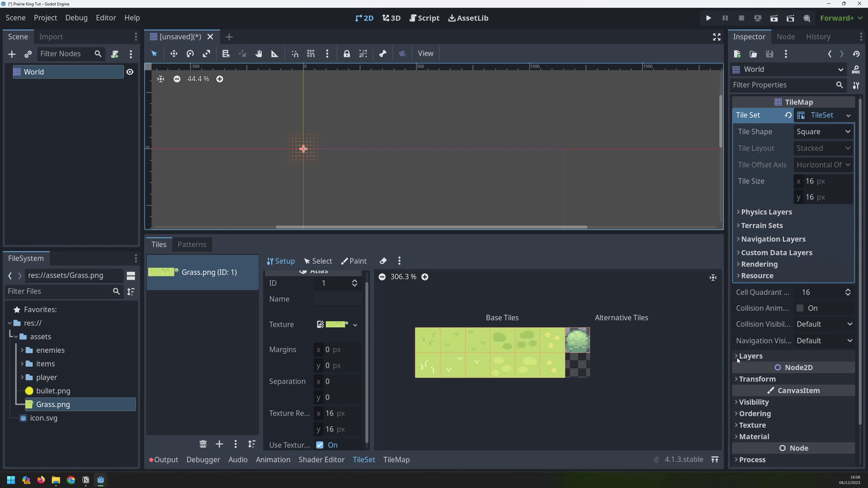
Step: Name the TileMap's first layer 'grass' in the Layers section
{"action": "left_click", "coordinate": [748, 356]}
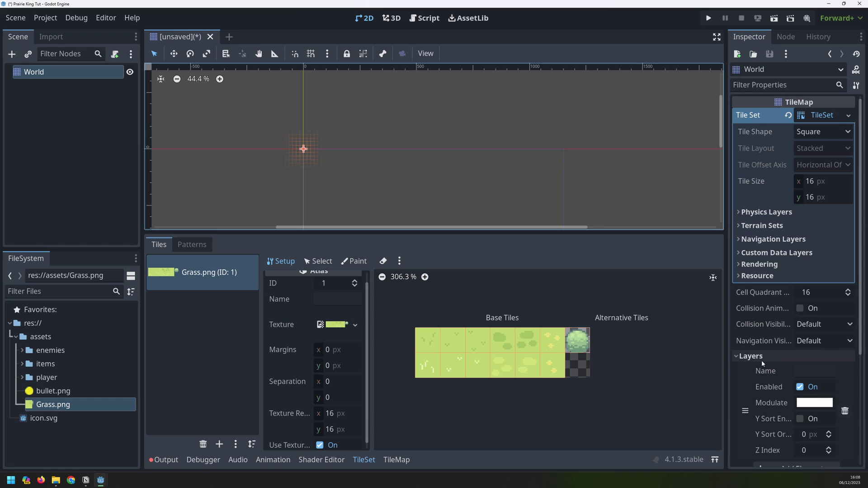
{"action": "scroll", "coordinate": [773, 334], "scroll_direction": "down", "scroll_amount": 3}
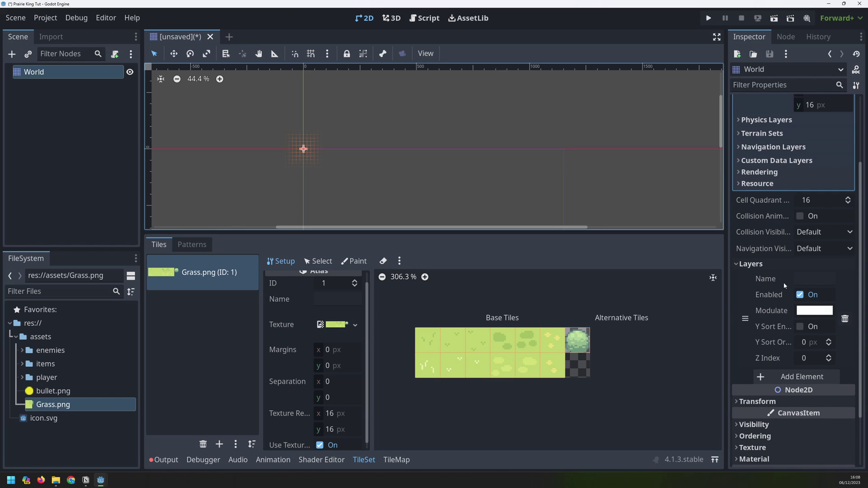
{"action": "left_click", "coordinate": [799, 279]}
{"action": "type", "text": "grass"}
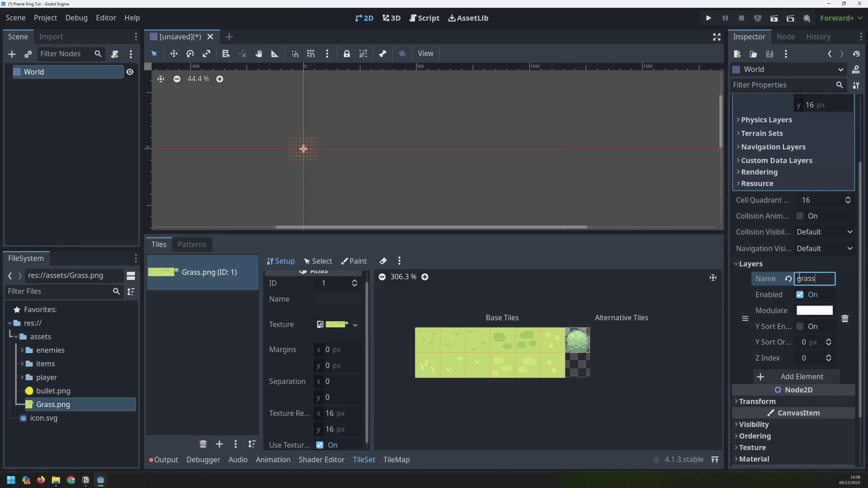
{"action": "key", "text": "Return"}
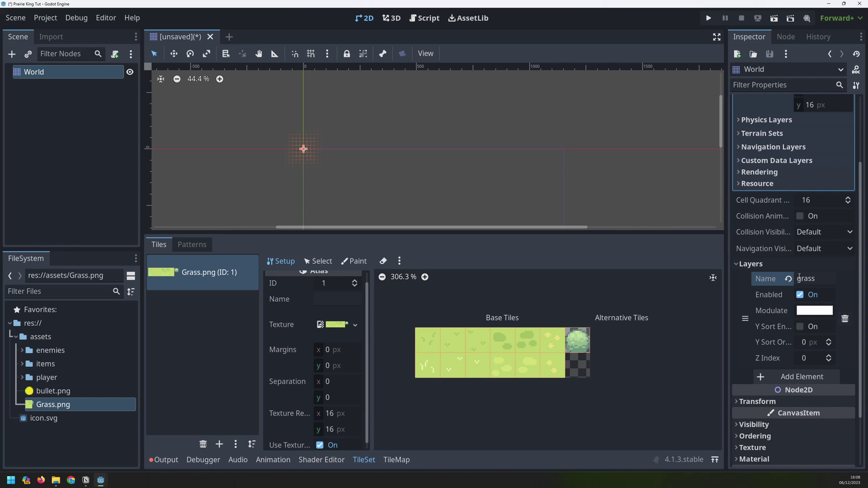
Step: Add a second layer named 'bushes' and keep the grass layer selected for painting
{"action": "left_click", "coordinate": [788, 376]}
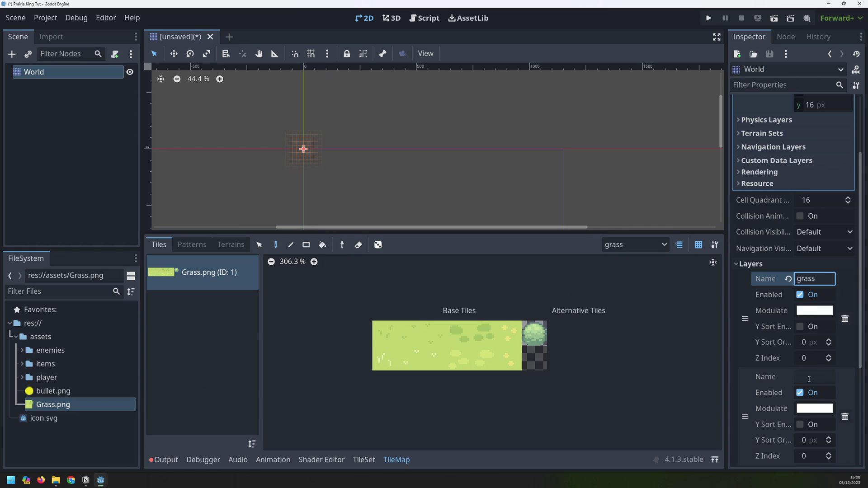
{"action": "left_click", "coordinate": [809, 376]}
{"action": "type", "text": "bushes"}
{"action": "key", "text": "Return"}
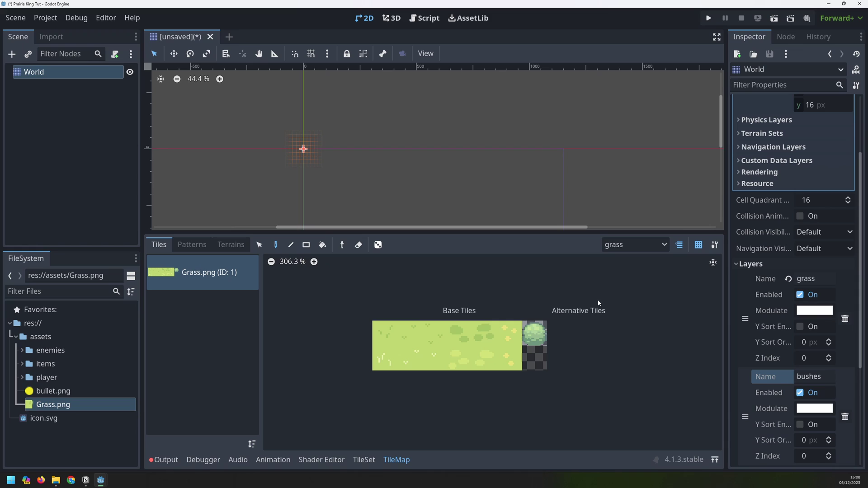
{"action": "left_click", "coordinate": [648, 248]}
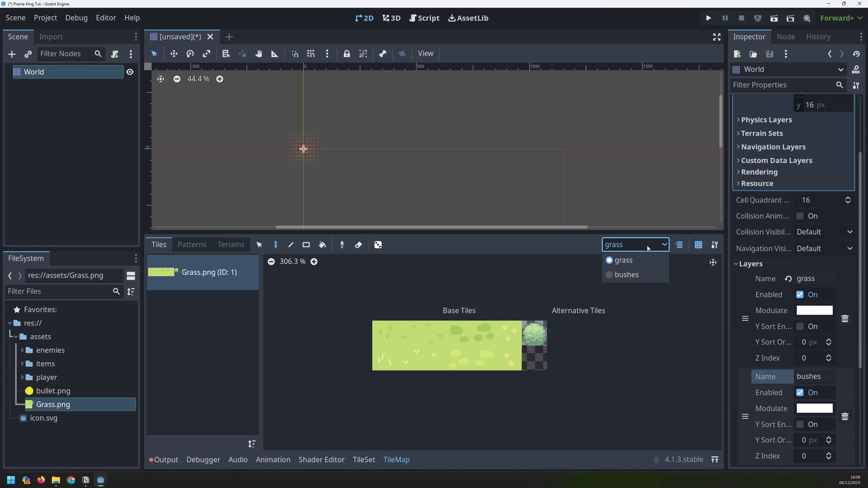
{"action": "left_click", "coordinate": [625, 262]}
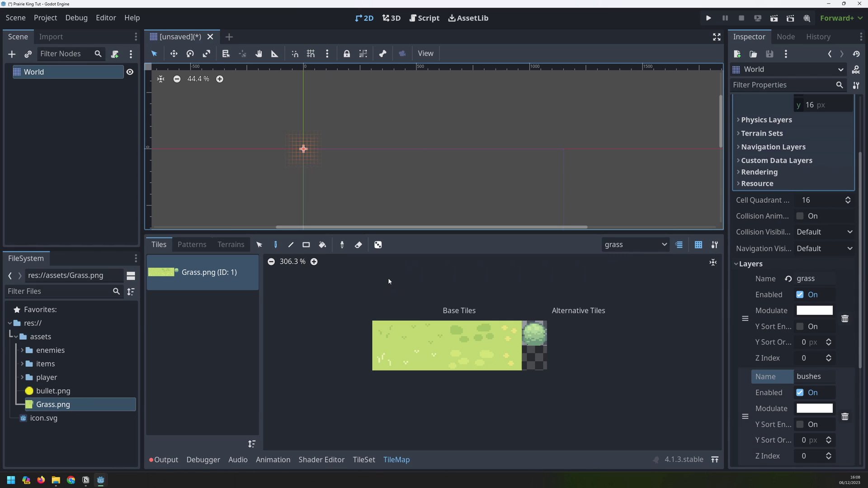
Step: Paint a 16×16 rectangle of the top-left grass tile from the origin with the Rect tool
{"action": "left_click", "coordinate": [385, 335]}
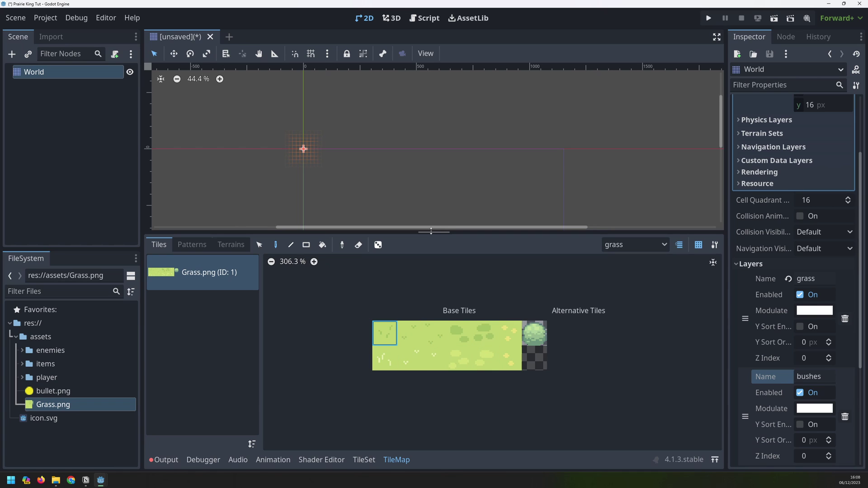
{"action": "left_click_drag", "start_coordinate": [431, 230], "coordinate": [420, 315]}
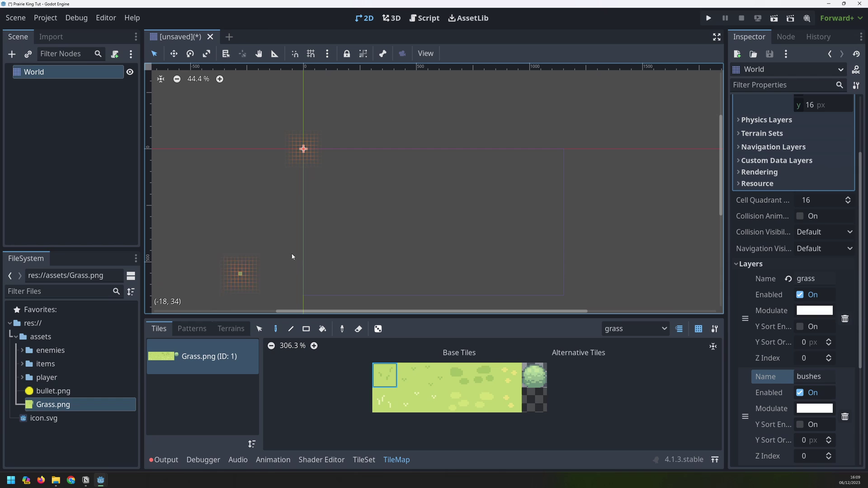
{"action": "scroll", "coordinate": [306, 210], "scroll_direction": "up", "scroll_amount": 3}
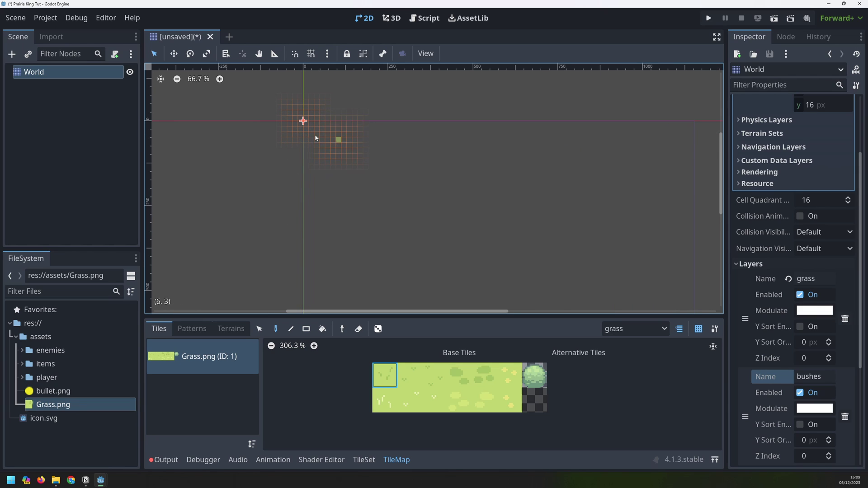
{"action": "scroll", "coordinate": [307, 131], "scroll_direction": "up", "scroll_amount": 1}
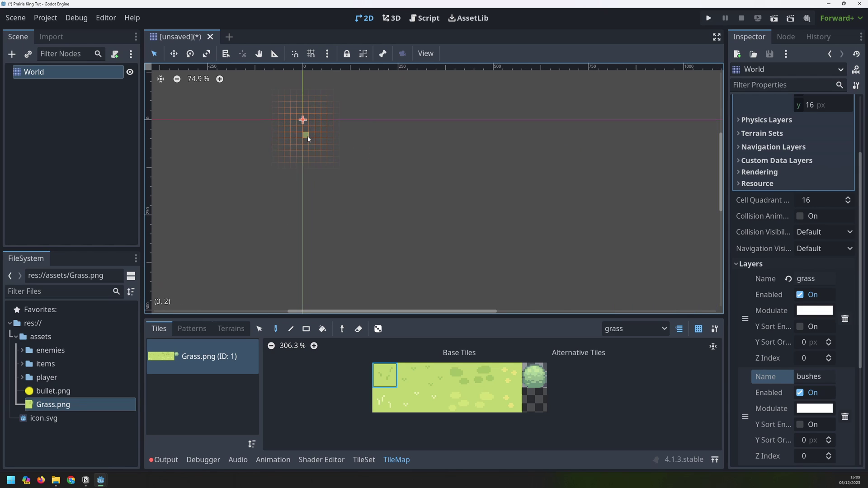
{"action": "left_click", "coordinate": [306, 330]}
{"action": "left_click_drag", "start_coordinate": [306, 123], "coordinate": [397, 217]}
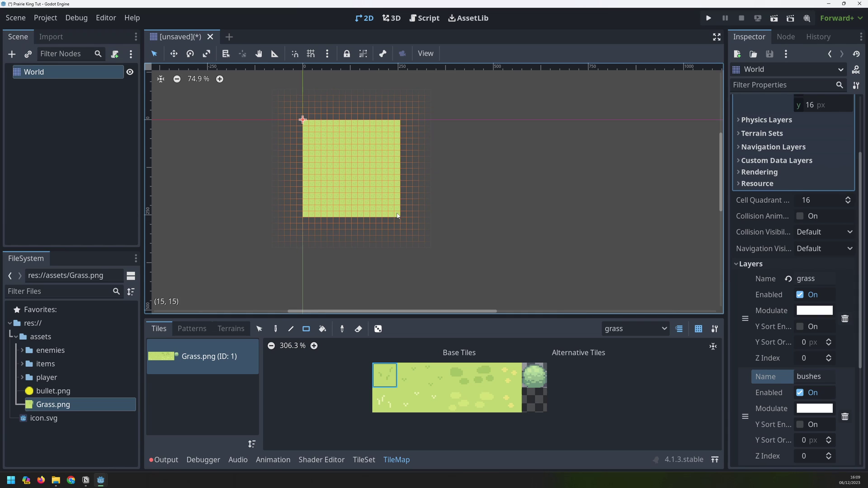
{"action": "left_click", "coordinate": [392, 373]}
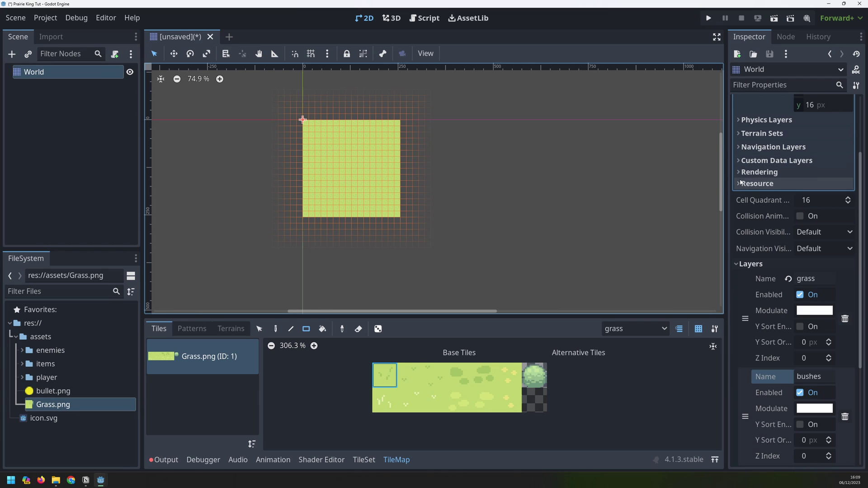
Step: Set the World TileMap's Transform scale to 3 on both axes and zoom out to view the enlarged map
{"action": "left_click", "coordinate": [767, 187]}
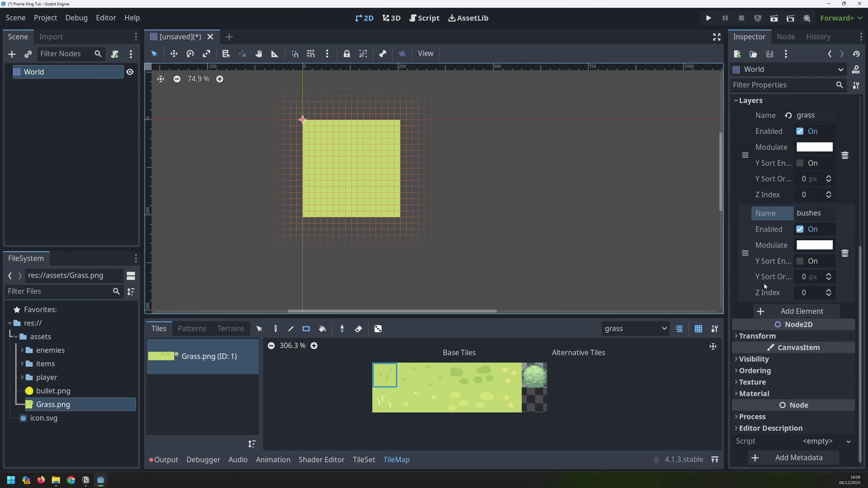
{"action": "left_click", "coordinate": [755, 337]}
{"action": "scroll", "coordinate": [758, 343], "scroll_direction": "down", "scroll_amount": 2}
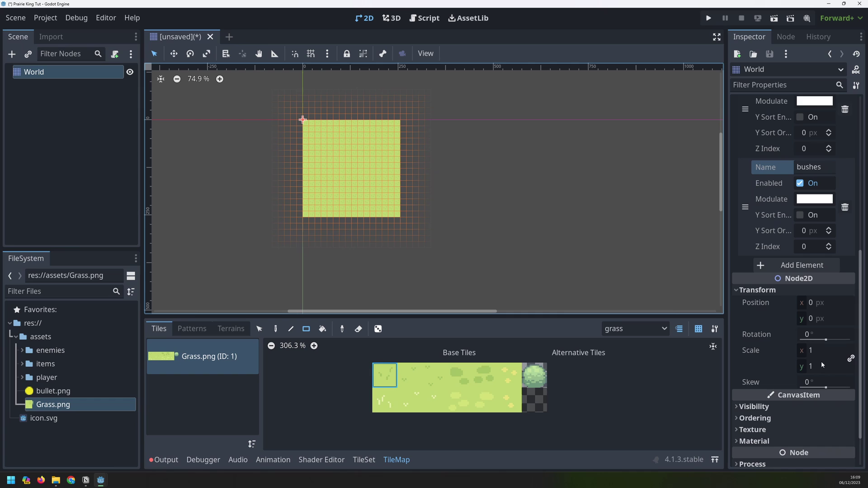
{"action": "left_click", "coordinate": [817, 351]}
{"action": "type", "text": "3"}
{"action": "key", "text": "Return"}
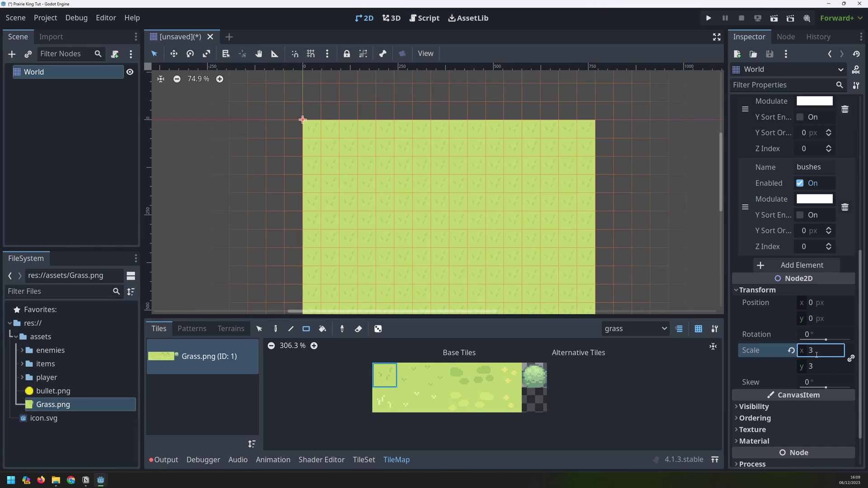
{"action": "scroll", "coordinate": [344, 171], "scroll_direction": "down", "scroll_amount": 3}
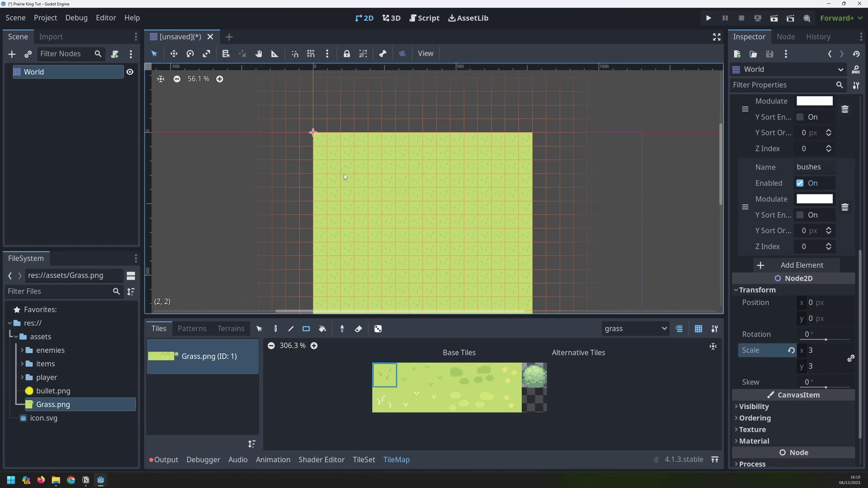
{"action": "middle_click_drag", "start_coordinate": [414, 245], "coordinate": [457, 227]}
{"action": "scroll", "coordinate": [395, 180], "scroll_direction": "up", "scroll_amount": 1}
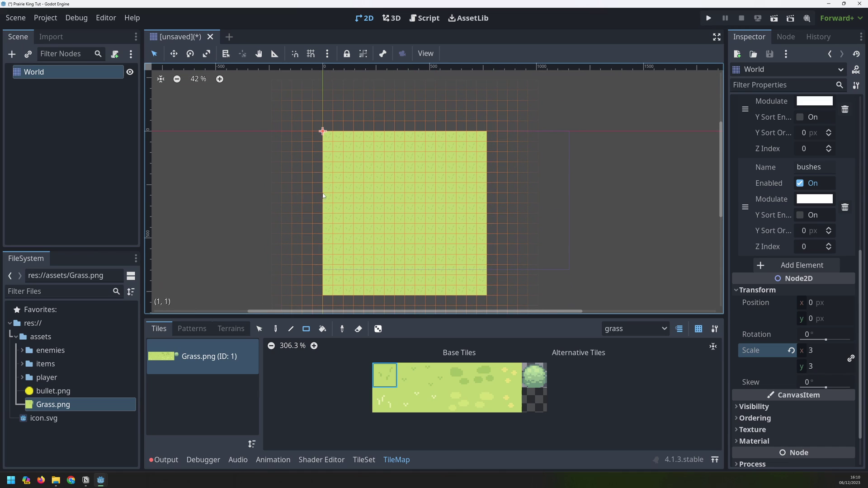
Step: Choose the bush tile, the bushes layer and the Paint tool for single tiles
{"action": "left_click", "coordinate": [539, 372]}
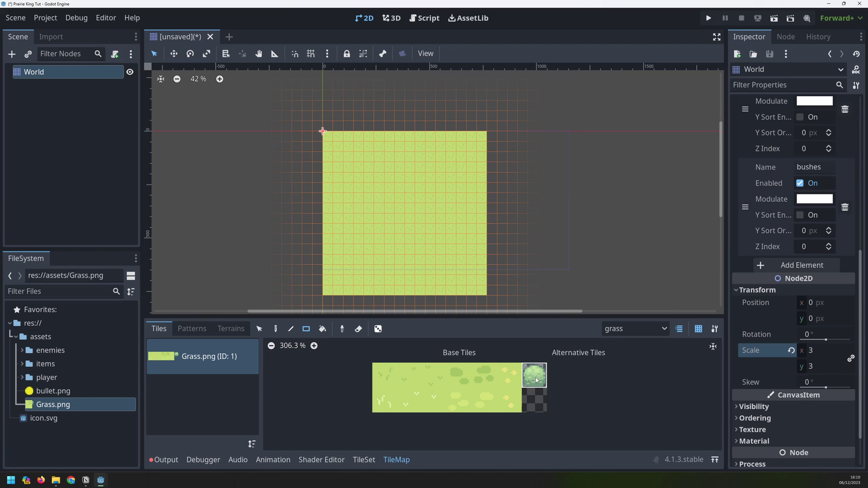
{"action": "left_click", "coordinate": [623, 328]}
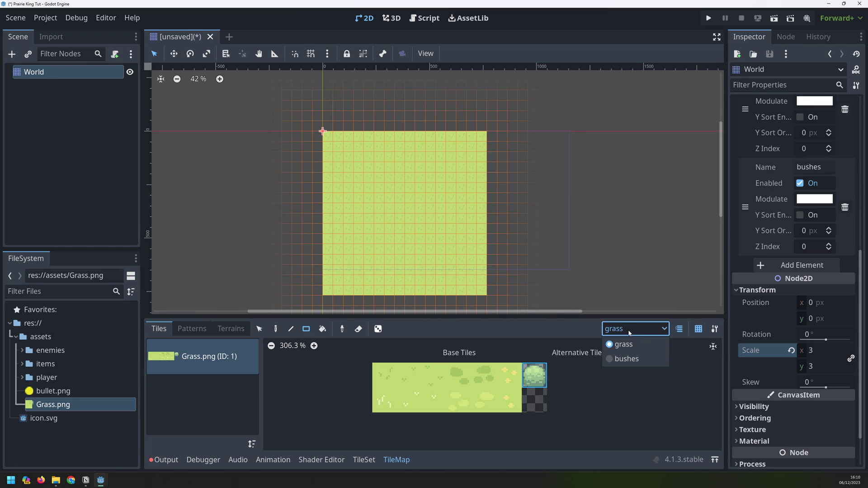
{"action": "left_click", "coordinate": [626, 359]}
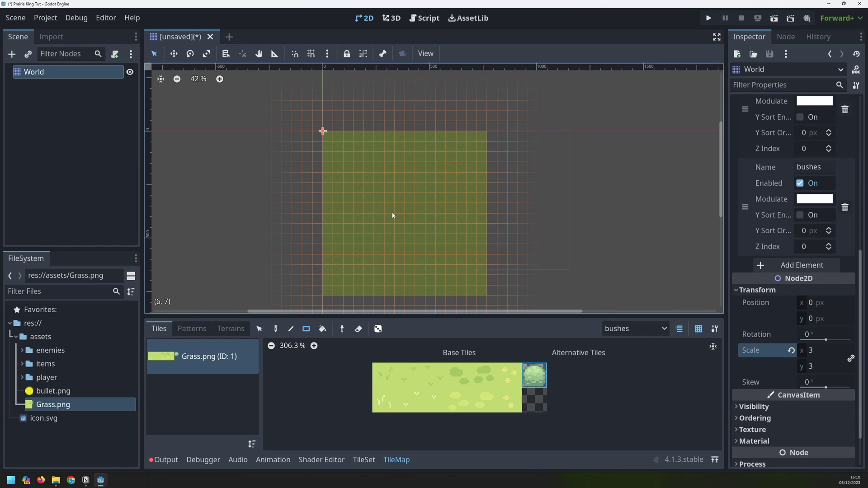
{"action": "left_click", "coordinate": [276, 329]}
Step: Paint bush tiles along the grass map's edges, leaving a gap midway along each side
{"action": "scroll", "coordinate": [327, 139], "scroll_direction": "up", "scroll_amount": 3}
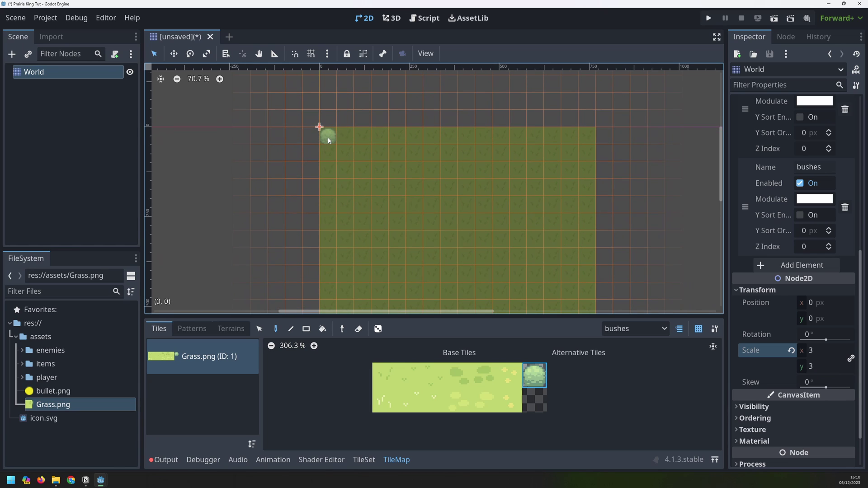
{"action": "left_click_drag", "start_coordinate": [329, 140], "coordinate": [443, 140]}
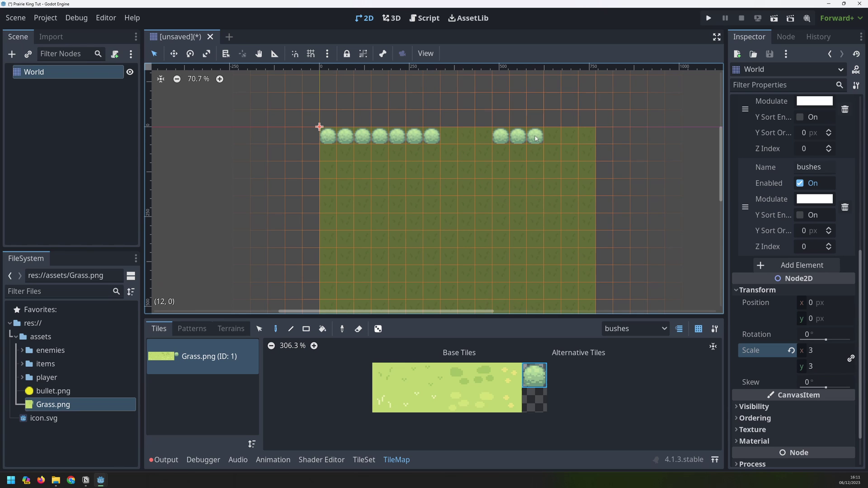
{"action": "left_click_drag", "start_coordinate": [568, 134], "coordinate": [585, 135]}
{"action": "scroll", "coordinate": [598, 133], "scroll_direction": "down", "scroll_amount": 3}
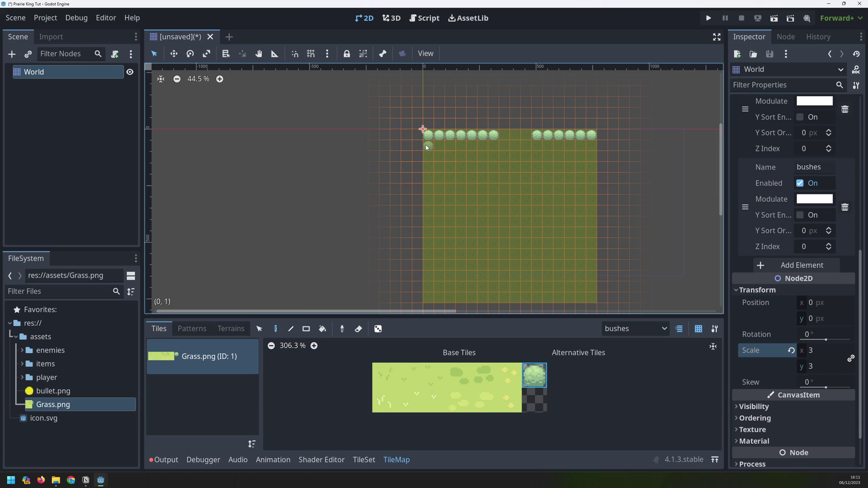
{"action": "left_click_drag", "start_coordinate": [426, 147], "coordinate": [428, 203]}
{"action": "mouse_move", "coordinate": [428, 241]}
{"action": "left_mouse_down"}
{"action": "mouse_move", "coordinate": [429, 300]}
{"action": "mouse_move", "coordinate": [506, 292]}
{"action": "mouse_move", "coordinate": [590, 299]}
{"action": "mouse_move", "coordinate": [592, 245]}
{"action": "left_mouse_up"}
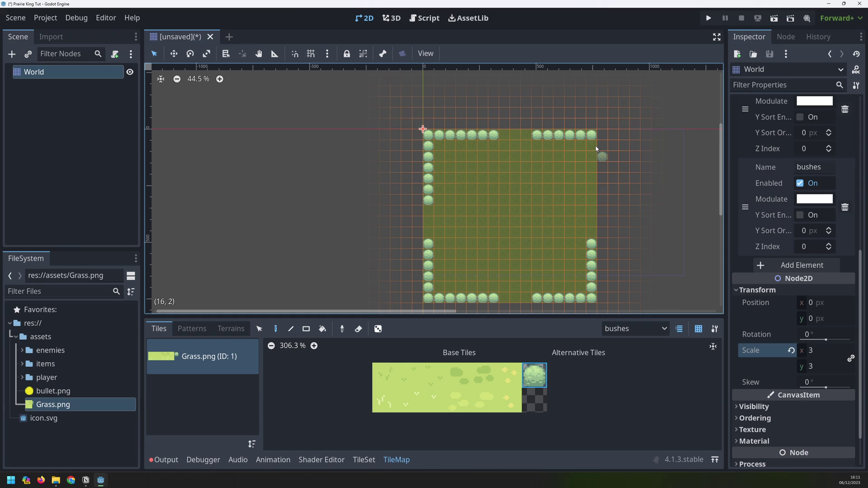
{"action": "left_click_drag", "start_coordinate": [592, 146], "coordinate": [593, 203]}
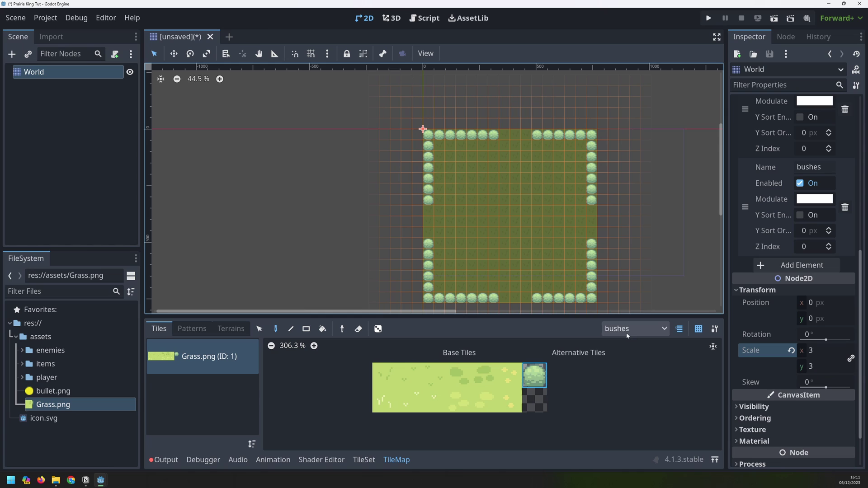
Step: Switch back to the grass layer and try out individual grass tile variants
{"action": "left_click", "coordinate": [661, 328]}
{"action": "left_click", "coordinate": [626, 346]}
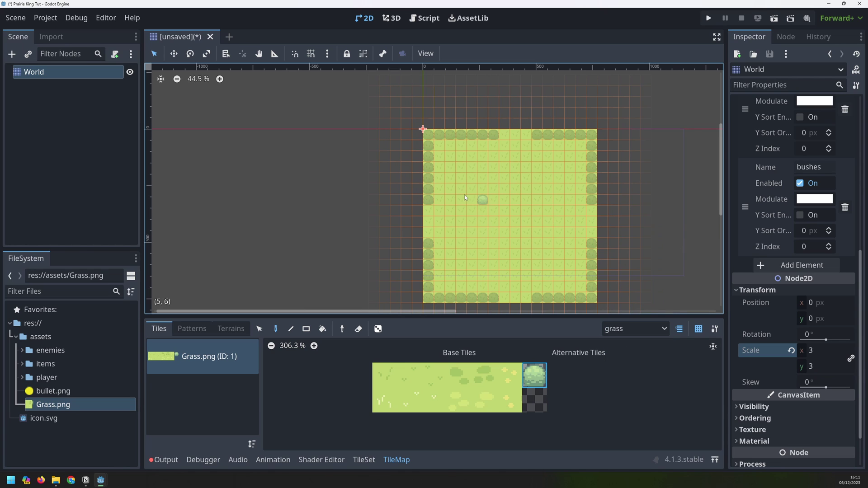
{"action": "scroll", "coordinate": [624, 226], "scroll_direction": "down", "scroll_amount": 2}
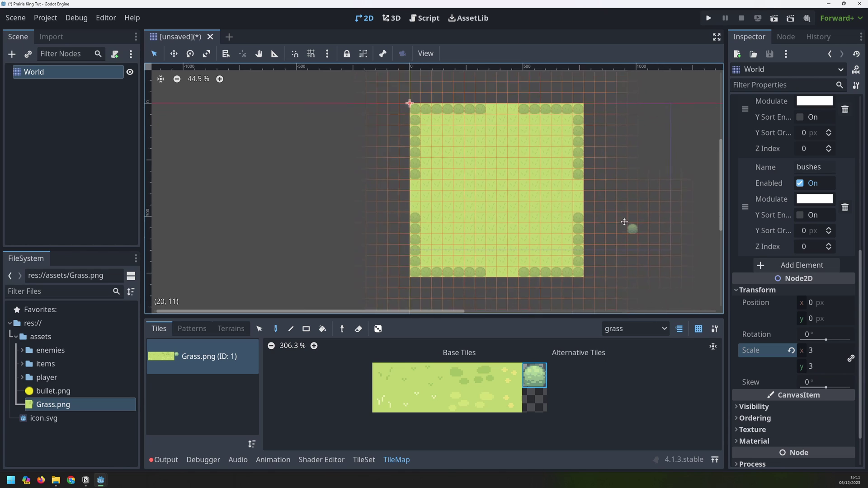
{"action": "scroll", "coordinate": [450, 185], "scroll_direction": "up", "scroll_amount": 1}
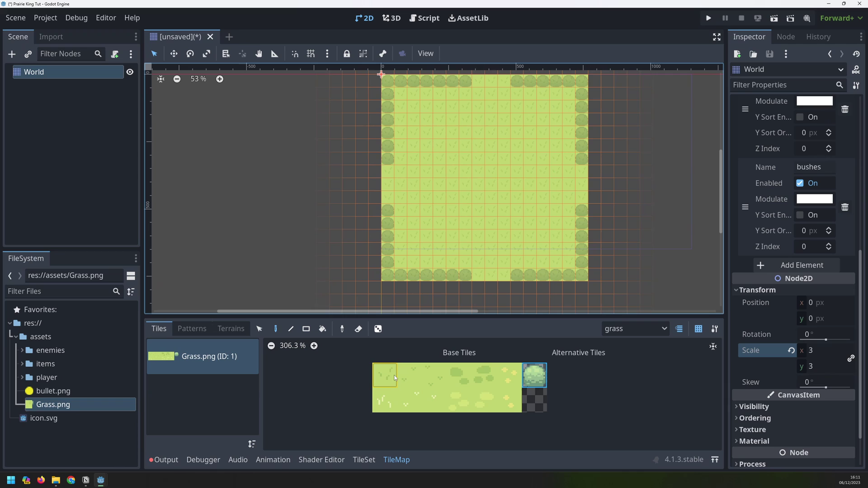
{"action": "left_click", "coordinate": [417, 382]}
{"action": "left_click", "coordinate": [459, 376]}
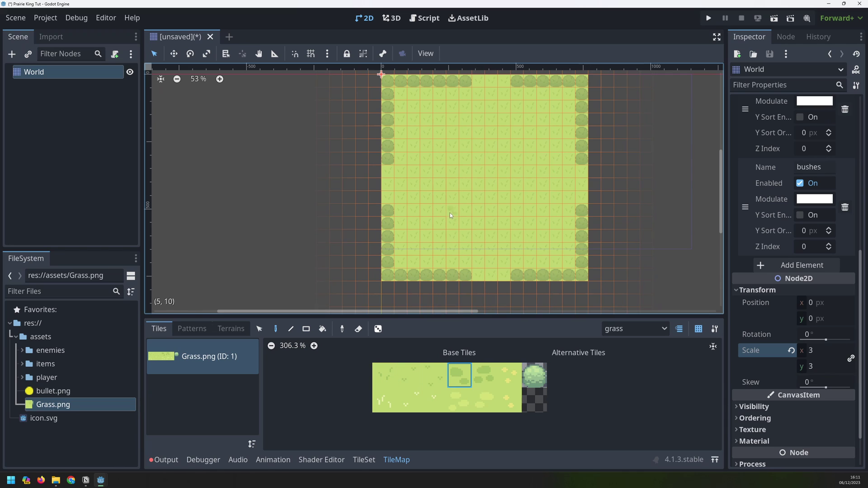
{"action": "left_click", "coordinate": [484, 382]}
{"action": "left_click", "coordinate": [440, 153]}
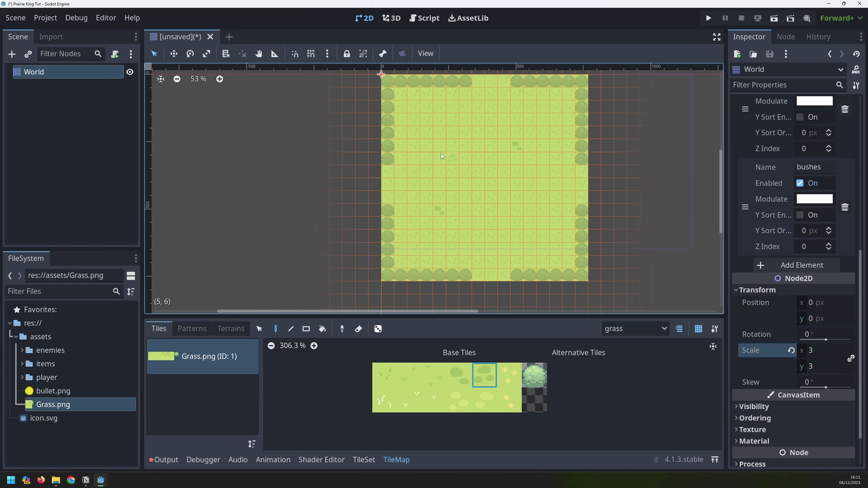
{"action": "left_click", "coordinate": [509, 206]}
Step: Fill the grass interior with all twelve variants using Rect and Place Random Tile, scattering 5
{"action": "left_click_drag", "start_coordinate": [389, 375], "coordinate": [511, 404]}
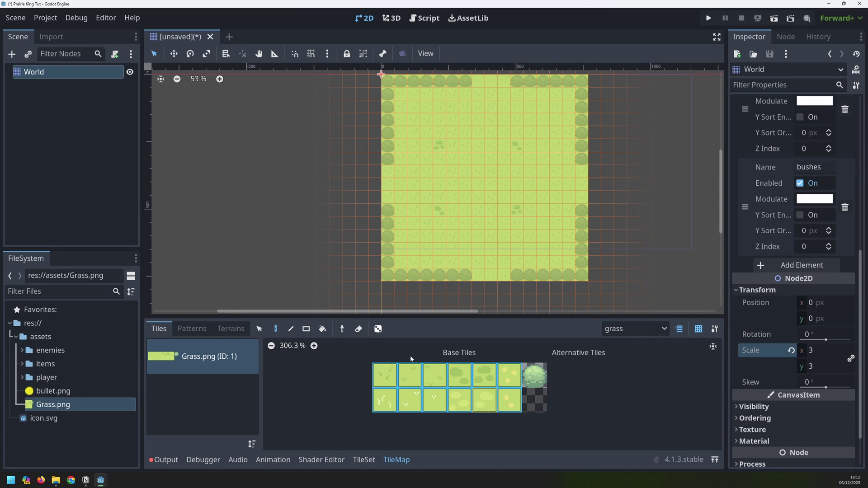
{"action": "left_click", "coordinate": [306, 329]}
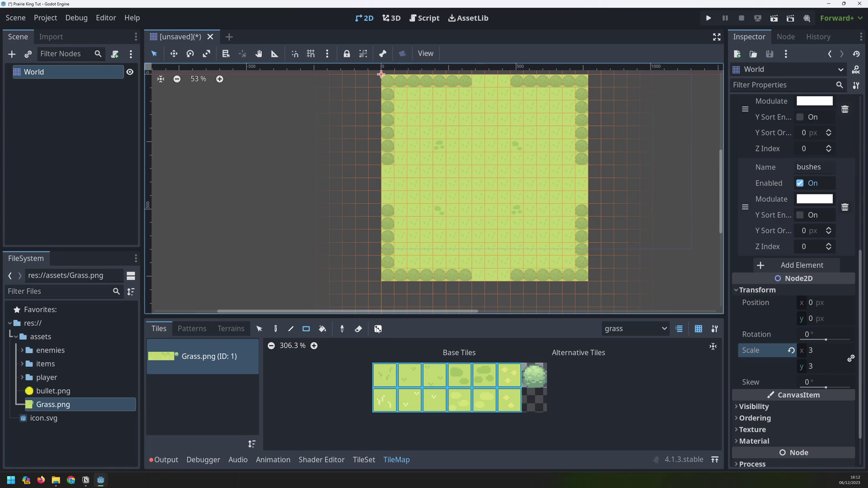
{"action": "left_click", "coordinate": [377, 329]}
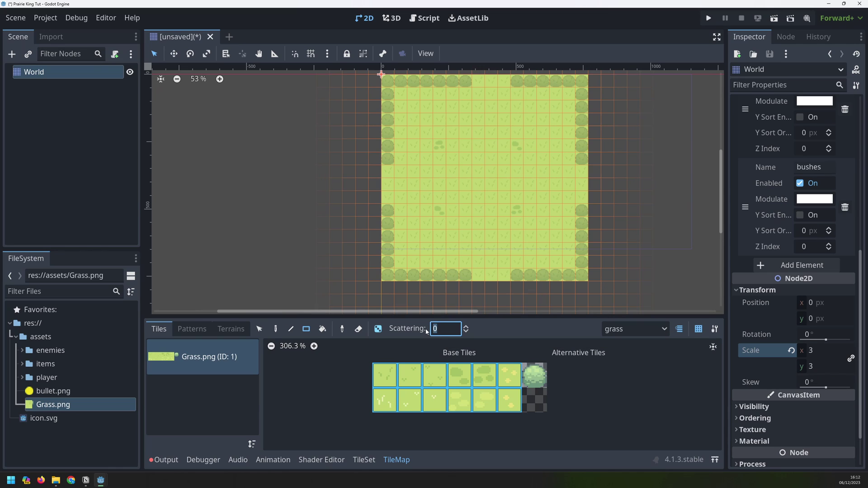
{"action": "type", "text": "5"}
{"action": "mouse_move", "coordinate": [400, 96]}
{"action": "left_mouse_down"}
{"action": "mouse_move", "coordinate": [482, 189]}
{"action": "mouse_move", "coordinate": [572, 261]}
{"action": "left_mouse_up"}
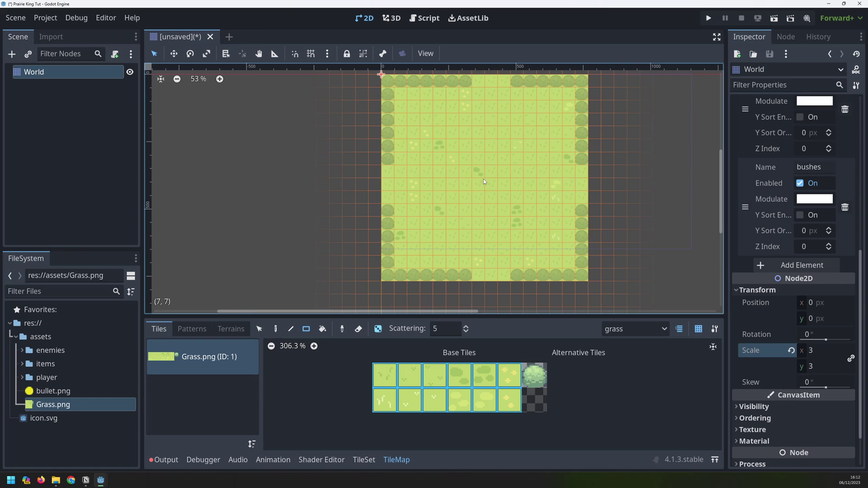
{"action": "mouse_move", "coordinate": [569, 94]}
{"action": "left_mouse_down"}
{"action": "mouse_move", "coordinate": [400, 267]}
{"action": "mouse_move", "coordinate": [568, 94]}
{"action": "left_mouse_up"}
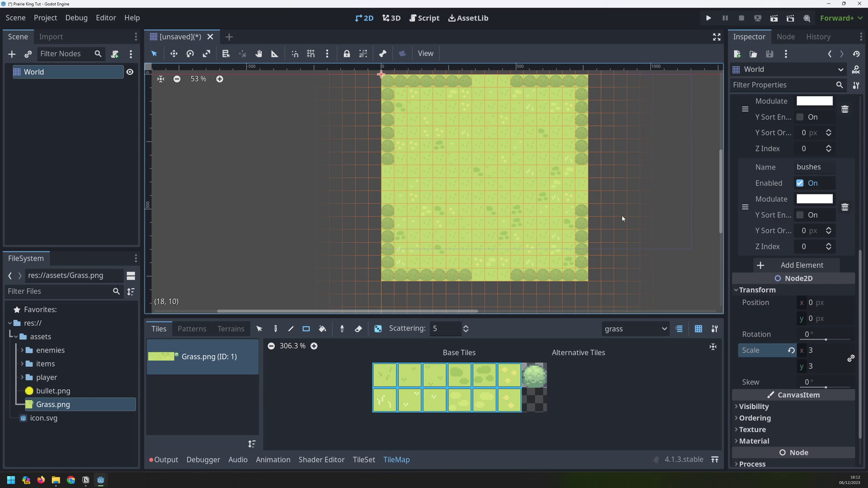
Step: Save the scene as world.tscn in a new scenes folder, then test-run it and close the game
{"action": "key", "text": "ctrl+s"}
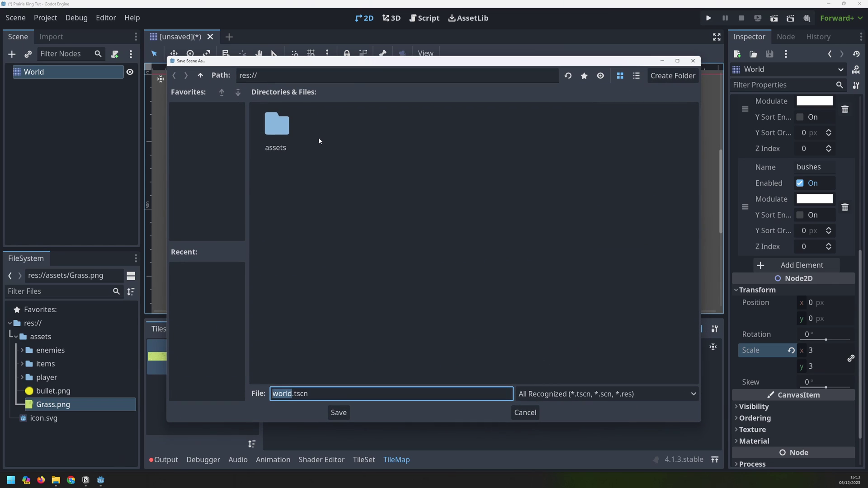
{"action": "left_click", "coordinate": [673, 75]}
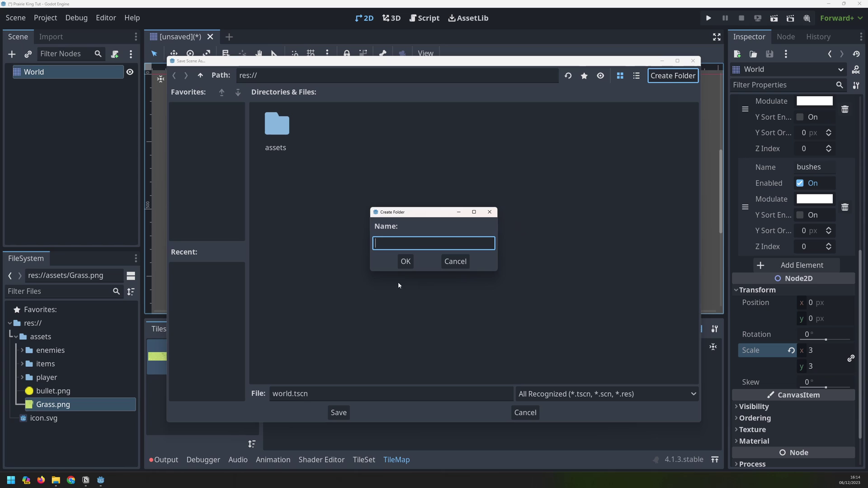
{"action": "type", "text": "scenes"}
{"action": "key", "text": "Return"}
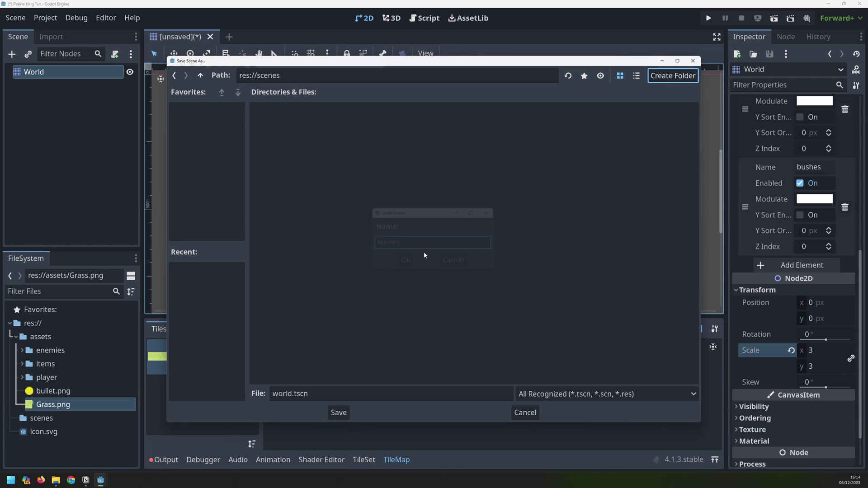
{"action": "left_click", "coordinate": [338, 413]}
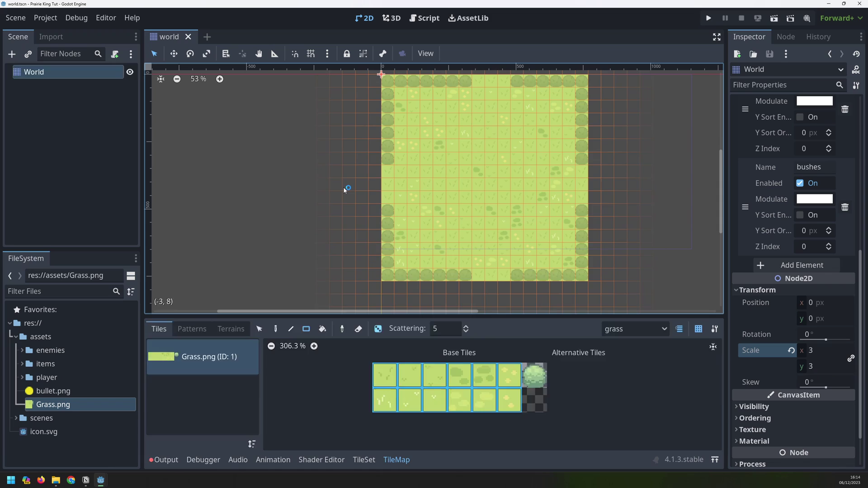
{"action": "key", "text": "F6"}
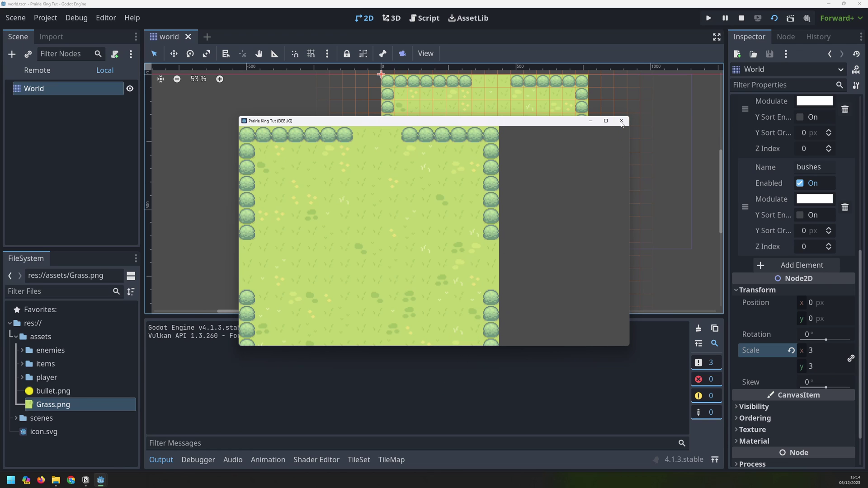
{"action": "left_click", "coordinate": [621, 121]}
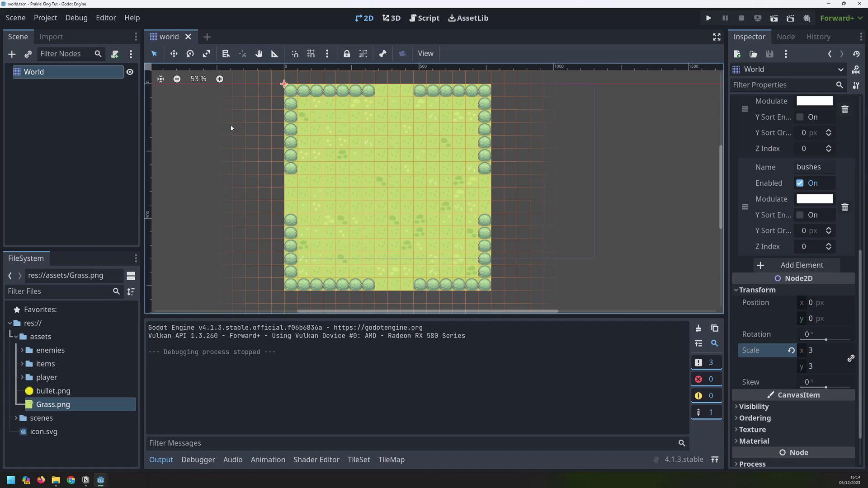
Step: Set the project's viewport width to 768 and height to 816, then close Project Settings
{"action": "left_click", "coordinate": [35, 18]}
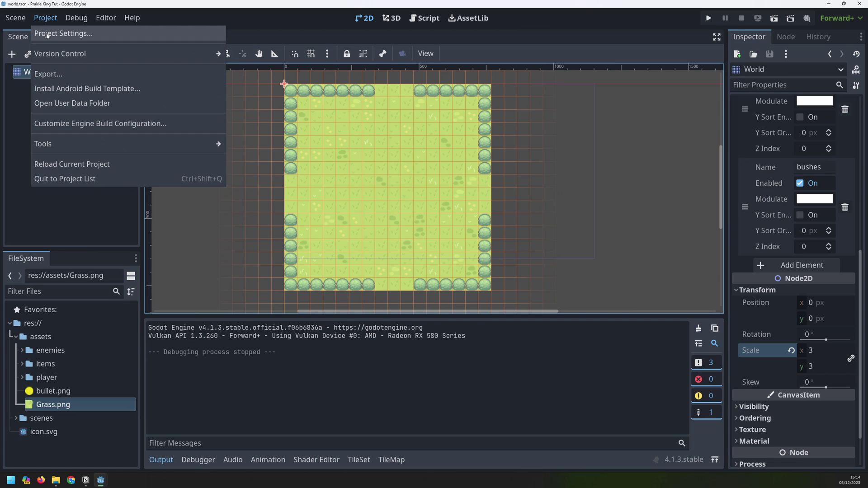
{"action": "left_click", "coordinate": [45, 32]}
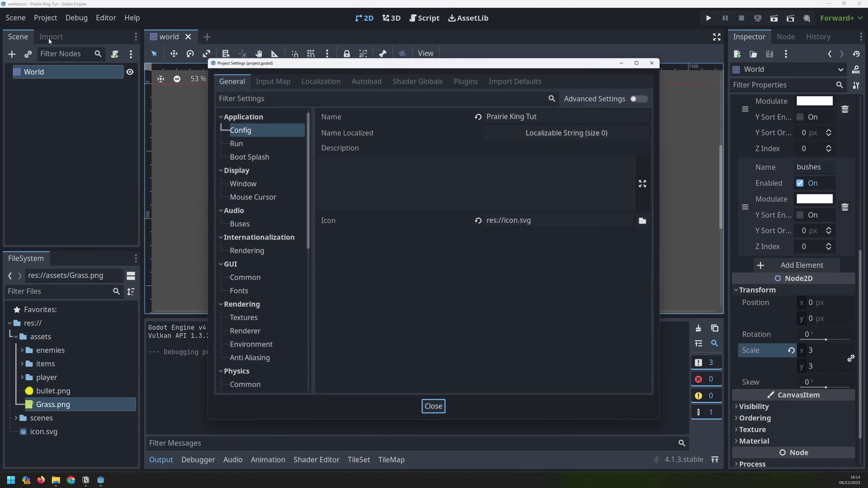
{"action": "left_click", "coordinate": [241, 185]}
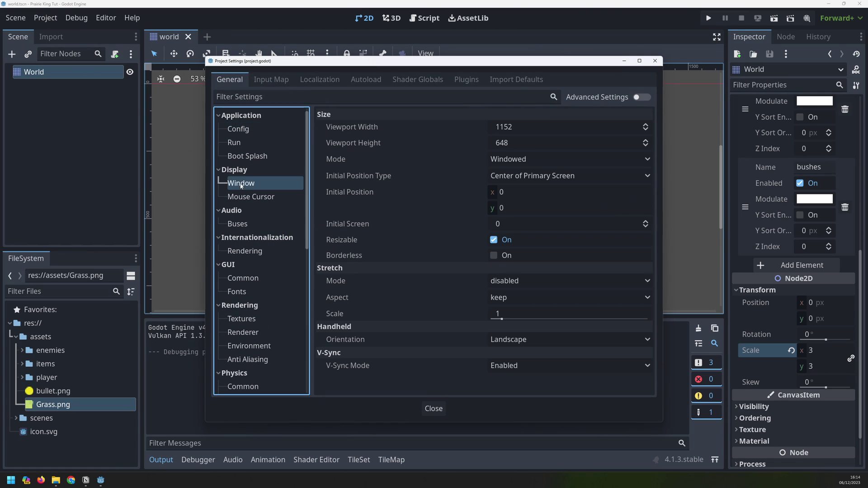
{"action": "left_click", "coordinate": [528, 128]}
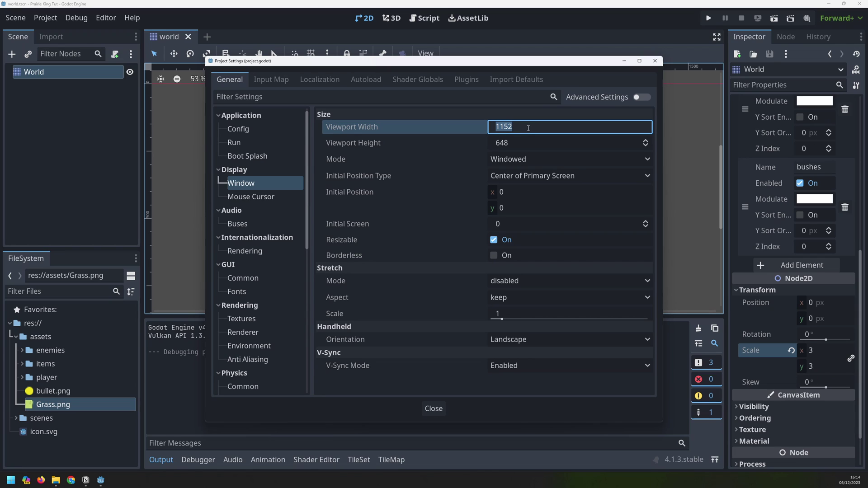
{"action": "type", "text": "768"}
{"action": "left_click_drag", "start_coordinate": [526, 142], "coordinate": [452, 142]}
{"action": "left_click", "coordinate": [526, 143]}
{"action": "type", "text": "816"}
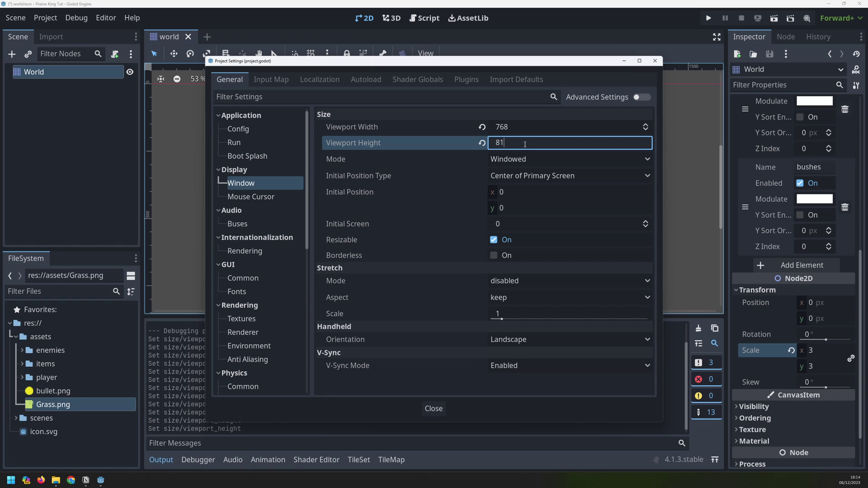
{"action": "key", "text": "Return"}
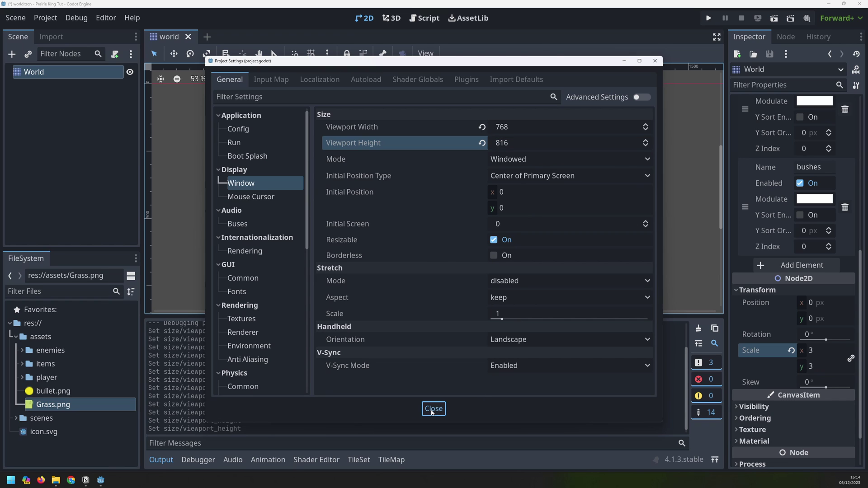
{"action": "left_click", "coordinate": [434, 408]}
{"action": "middle_click_drag", "start_coordinate": [582, 206], "coordinate": [560, 198]}
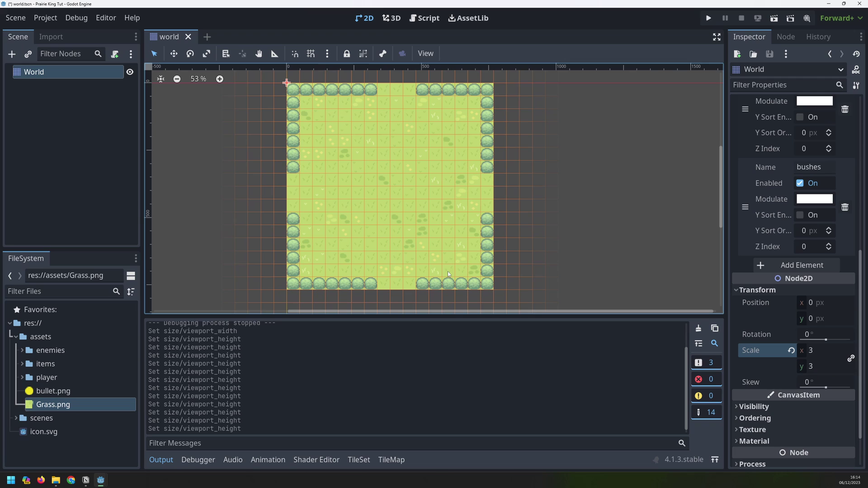
Step: Run the World scene to check the grass map in the 768 × 816 window, then stop it
{"action": "left_click", "coordinate": [66, 97]}
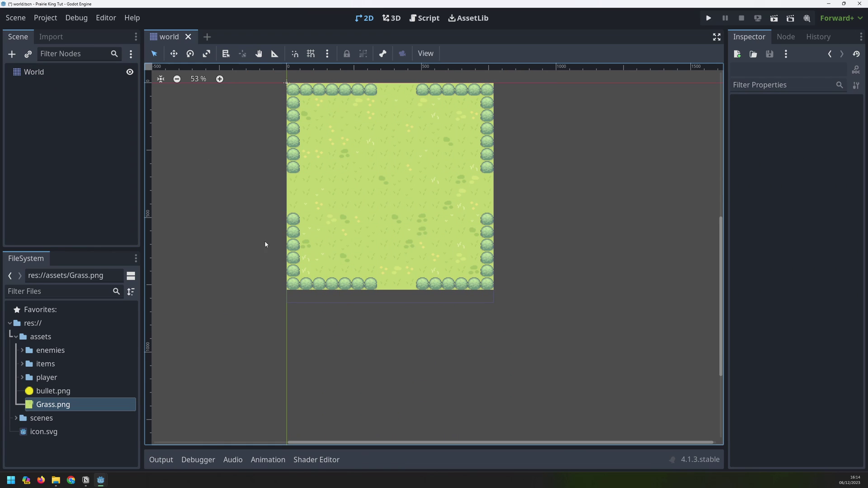
{"action": "scroll", "coordinate": [500, 338], "scroll_direction": "up", "scroll_amount": 2}
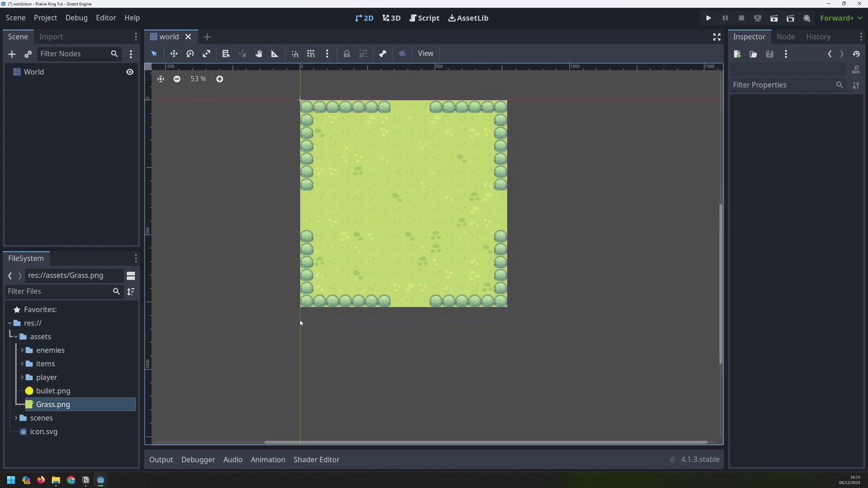
{"action": "scroll", "coordinate": [459, 316], "scroll_direction": "up", "scroll_amount": 4}
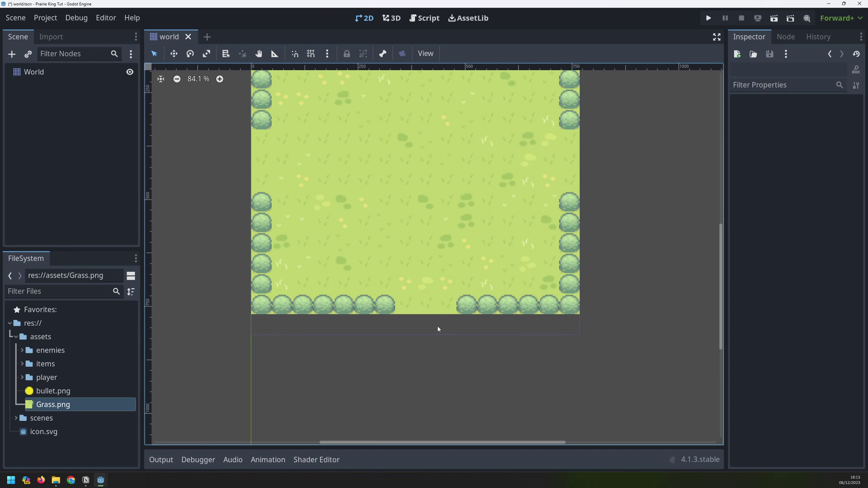
{"action": "key", "text": "F6"}
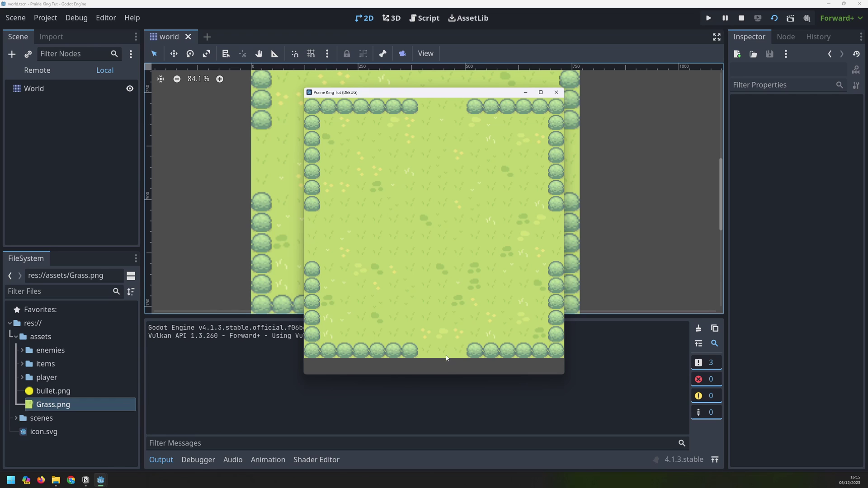
{"action": "left_click", "coordinate": [555, 92]}
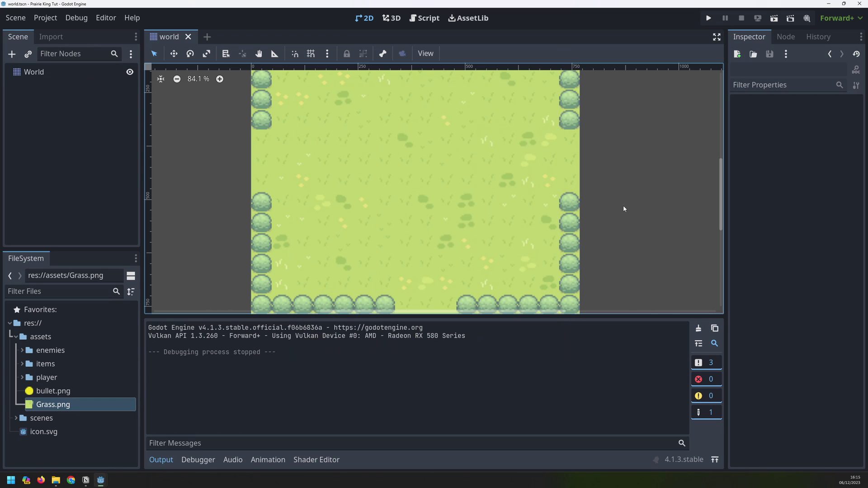
{"action": "scroll", "coordinate": [333, 218], "scroll_direction": "down", "scroll_amount": 2}
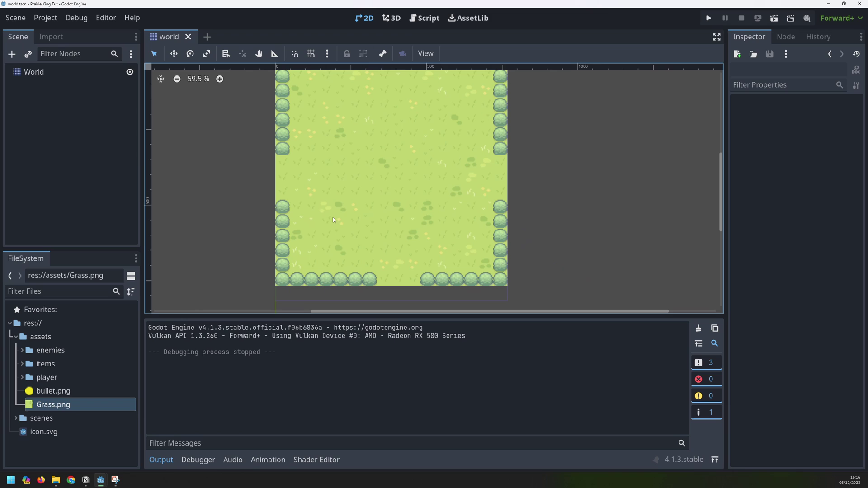
{"action": "scroll", "coordinate": [372, 191], "scroll_direction": "down", "scroll_amount": 1}
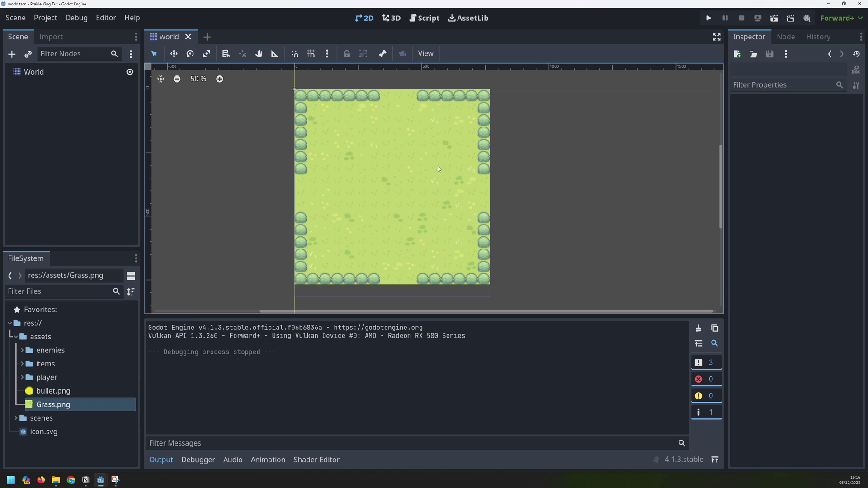
Step: Add a physics layer to the World TileMap's TileSet, keeping collision layer and mask 1
{"action": "left_click", "coordinate": [34, 73]}
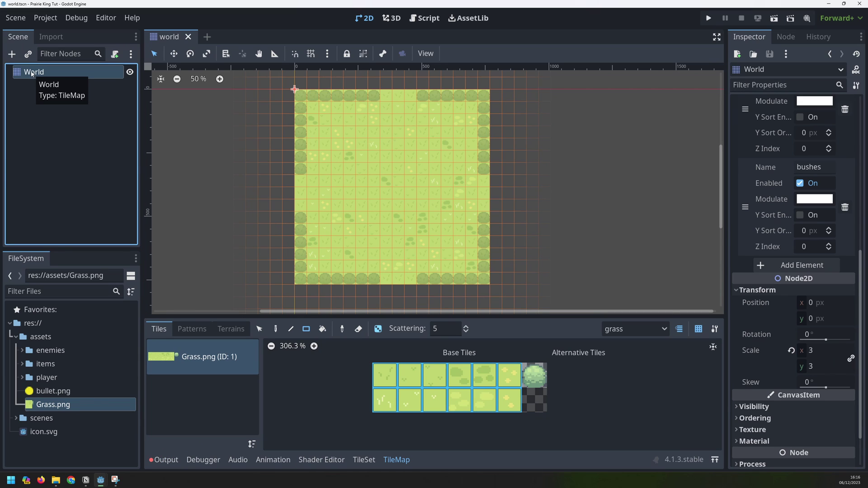
{"action": "left_click", "coordinate": [741, 289]}
{"action": "scroll", "coordinate": [755, 271], "scroll_direction": "up", "scroll_amount": 5}
{"action": "left_click", "coordinate": [742, 239]}
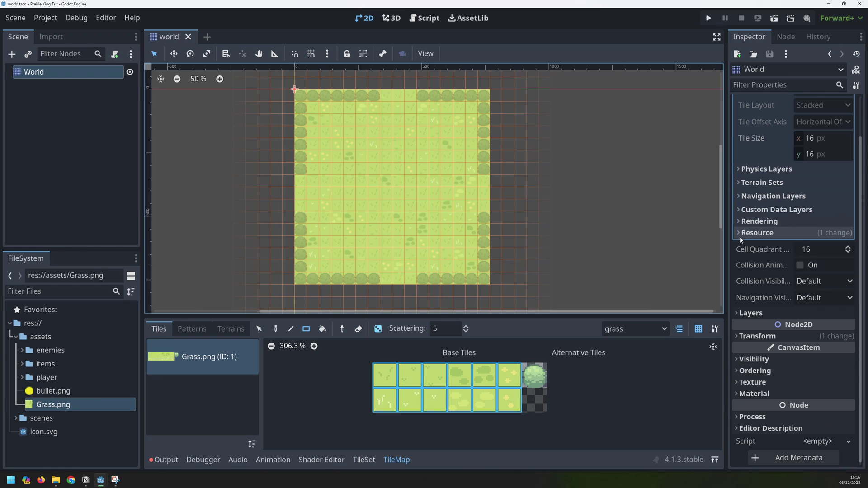
{"action": "left_click", "coordinate": [757, 171]}
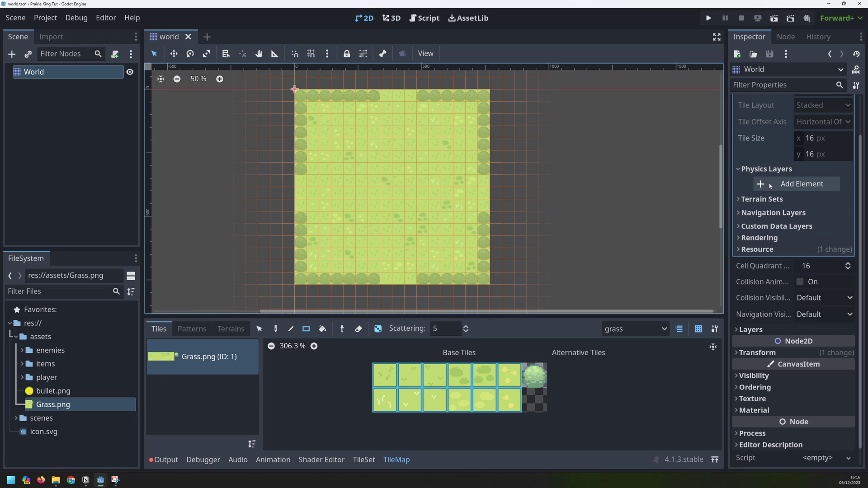
{"action": "left_click", "coordinate": [764, 185]}
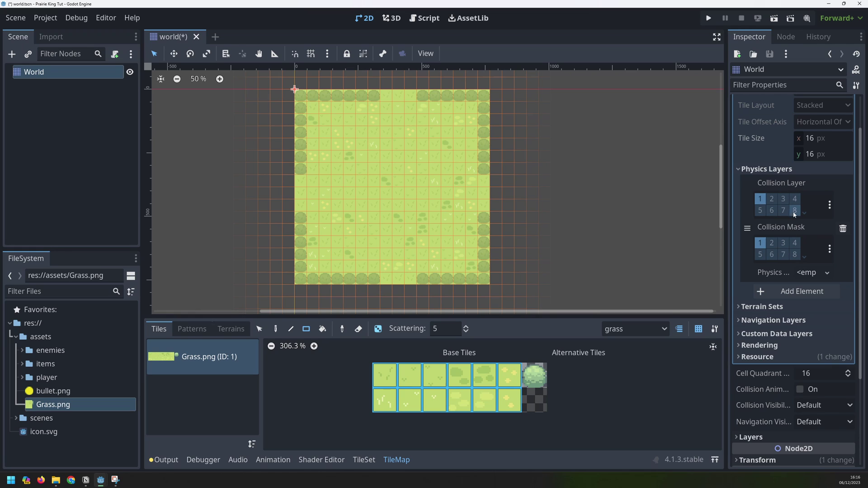
{"action": "left_click", "coordinate": [805, 257]}
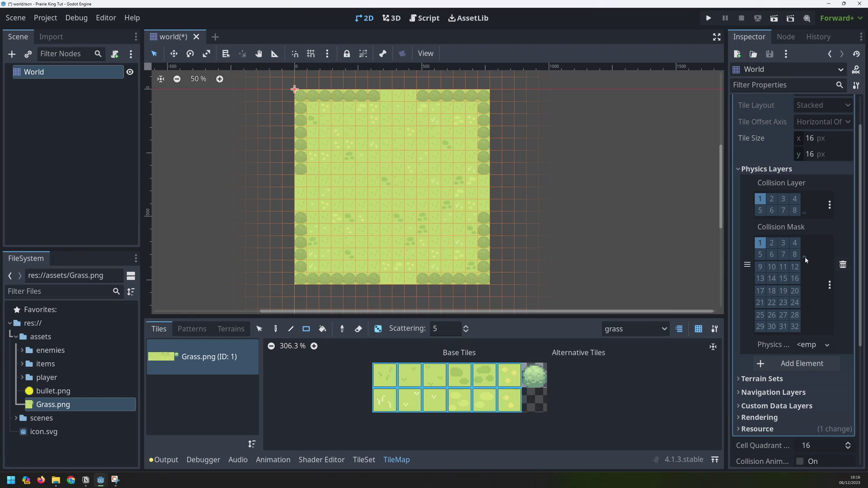
{"action": "left_click", "coordinate": [804, 257]}
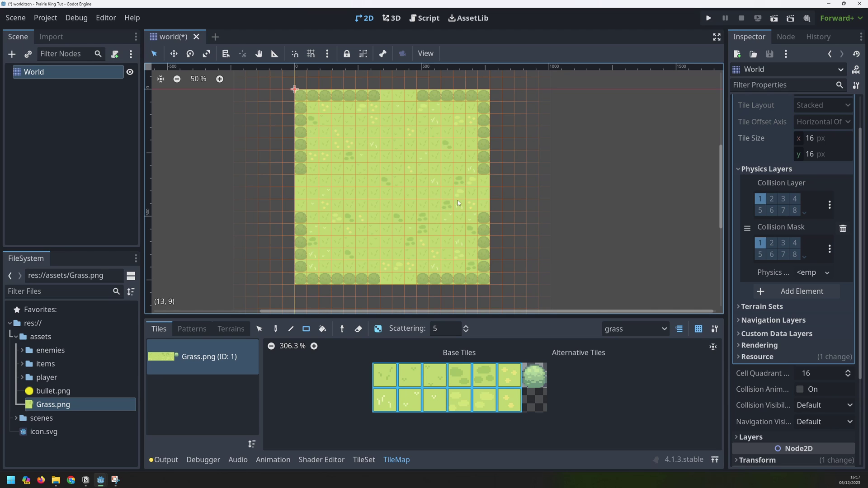
Step: Open Project Settings to the Layer Names > 2D Physics page
{"action": "left_click", "coordinate": [47, 19]}
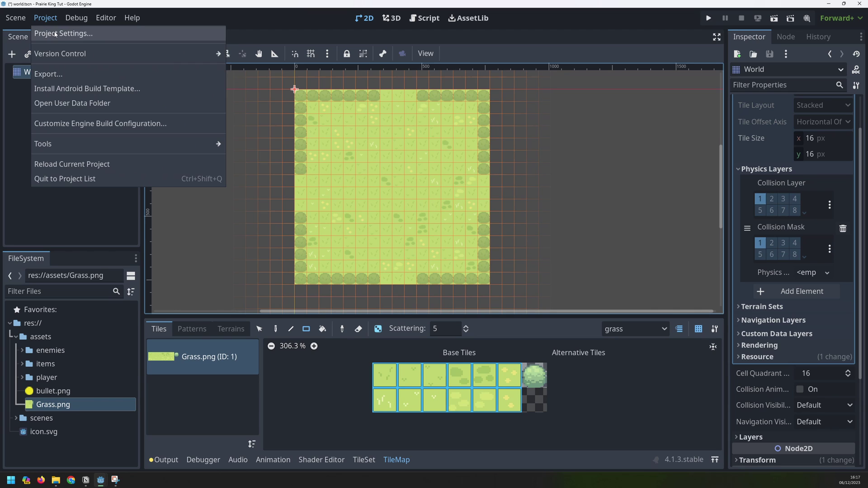
{"action": "left_click", "coordinate": [63, 33]}
{"action": "scroll", "coordinate": [267, 208], "scroll_direction": "down", "scroll_amount": 5}
{"action": "scroll", "coordinate": [273, 205], "scroll_direction": "down", "scroll_amount": 4}
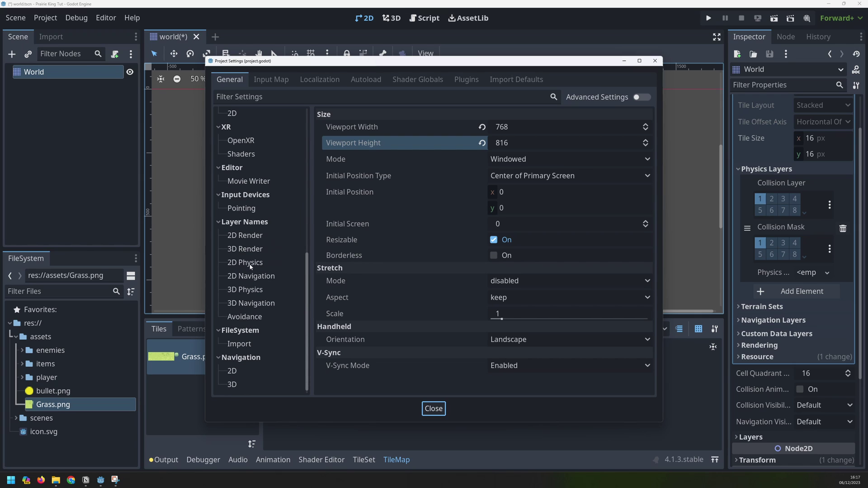
{"action": "left_click", "coordinate": [249, 266]}
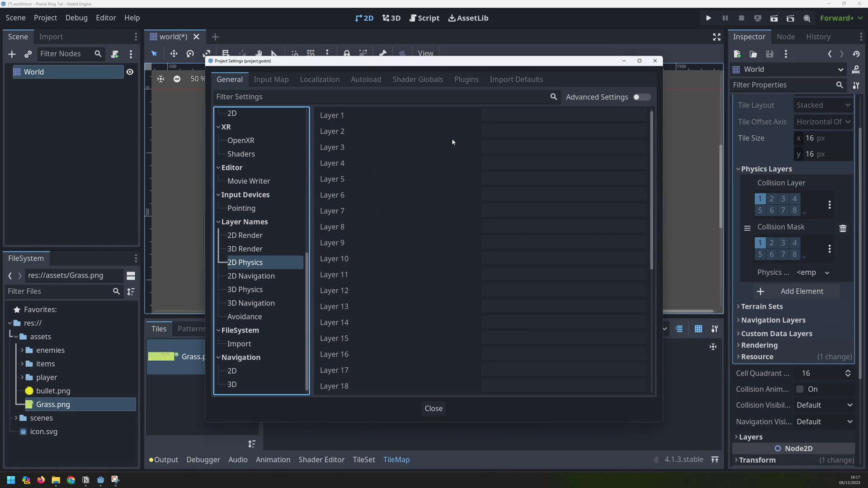
Step: Name 2D physics layers 1–5 Bushes, Player, Enemies, Bullets and Items
{"action": "left_click", "coordinate": [491, 118]}
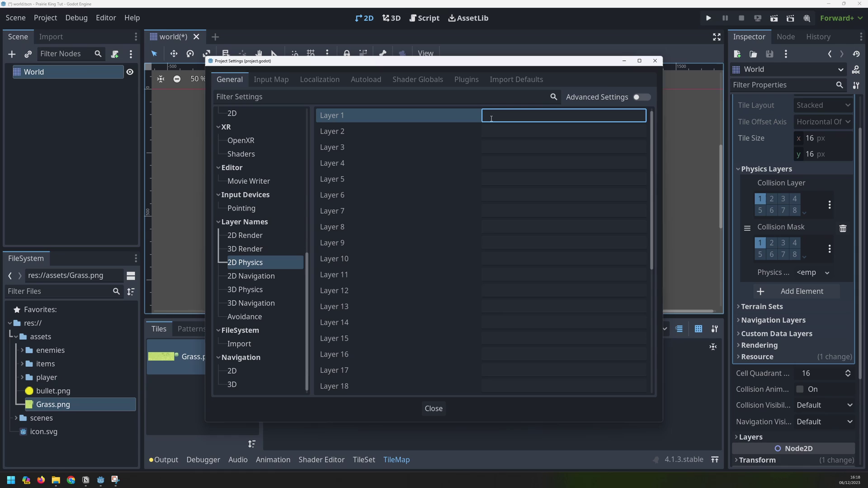
{"action": "type", "text": "Bushes"}
{"action": "left_click", "coordinate": [506, 132]}
{"action": "type", "text": "Player"}
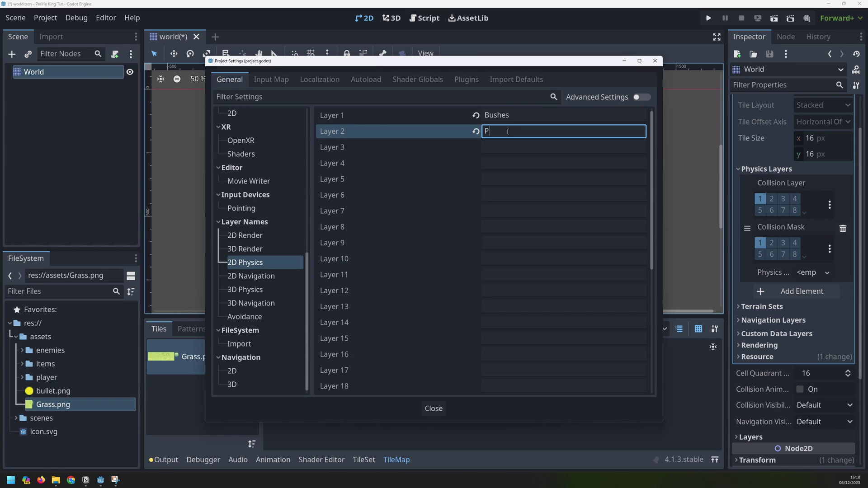
{"action": "left_click", "coordinate": [510, 150]}
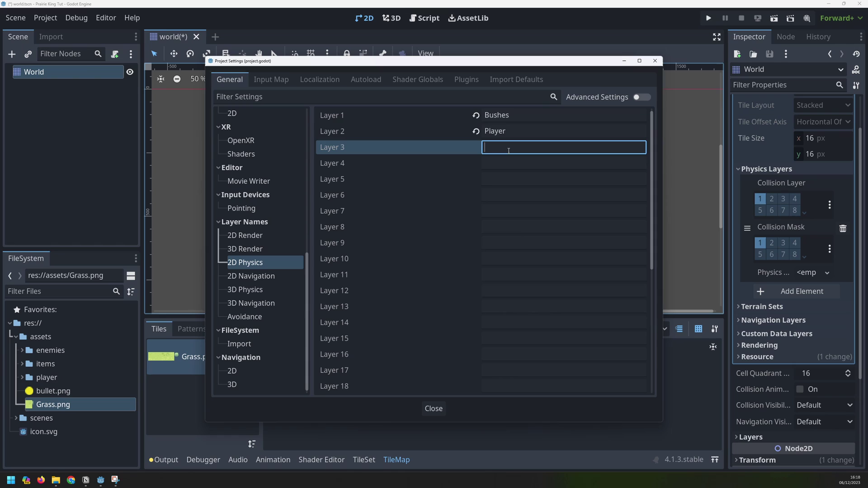
{"action": "type", "text": "Enemies"}
{"action": "left_click", "coordinate": [514, 165]}
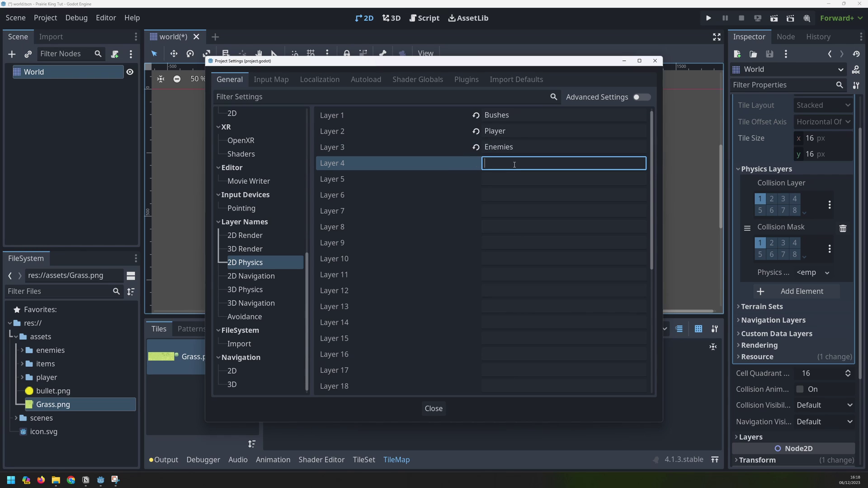
{"action": "type", "text": "Bullets"}
{"action": "left_click", "coordinate": [509, 180]}
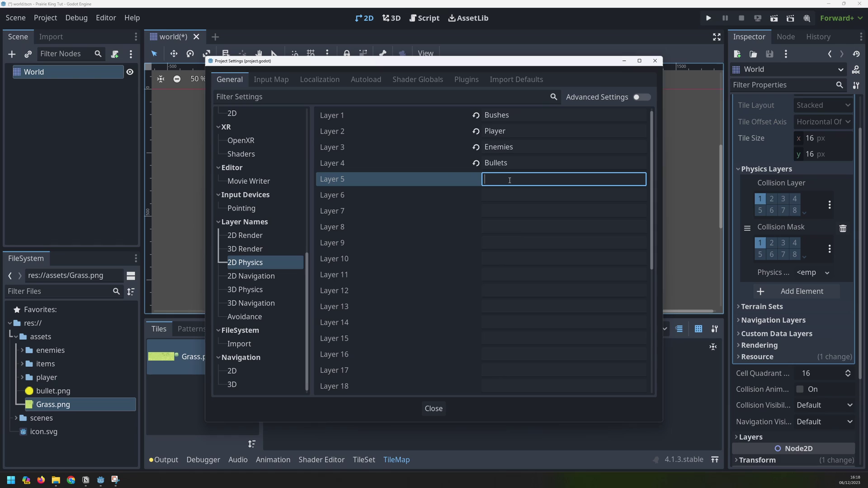
{"action": "type", "text": "Items"}
Step: Close Project Settings and set the physics layer's collision mask to layers 2, 3 and 4 only
{"action": "left_click", "coordinate": [422, 412]}
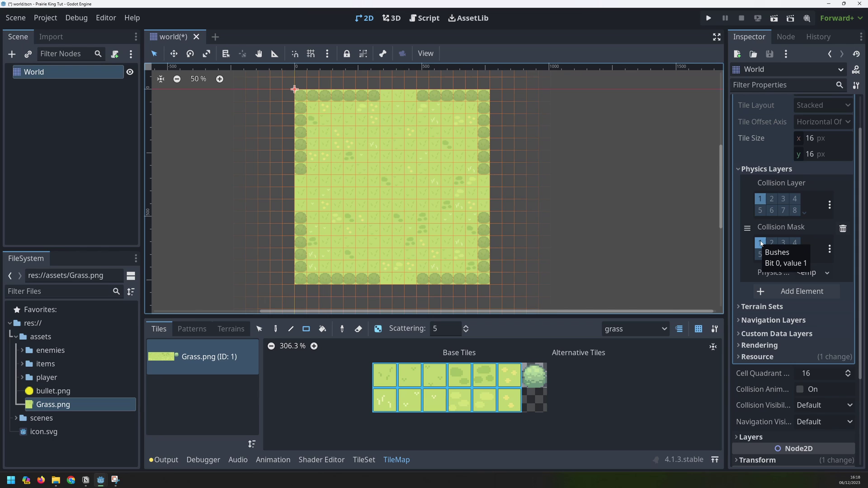
{"action": "left_click", "coordinate": [760, 243]}
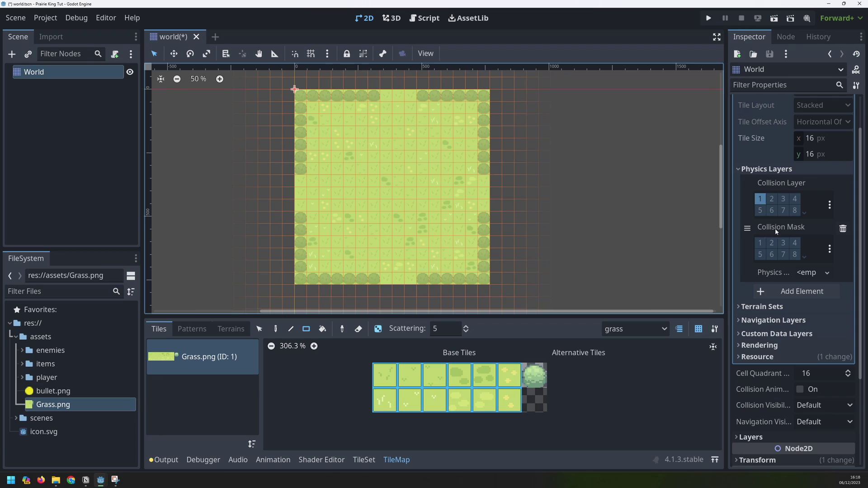
{"action": "left_click", "coordinate": [772, 243]}
{"action": "left_click", "coordinate": [782, 242]}
{"action": "left_click", "coordinate": [794, 244]}
Step: In the TileSet editor, select the bush tile and expand its Physics Layer 0 properties
{"action": "left_click", "coordinate": [362, 460]}
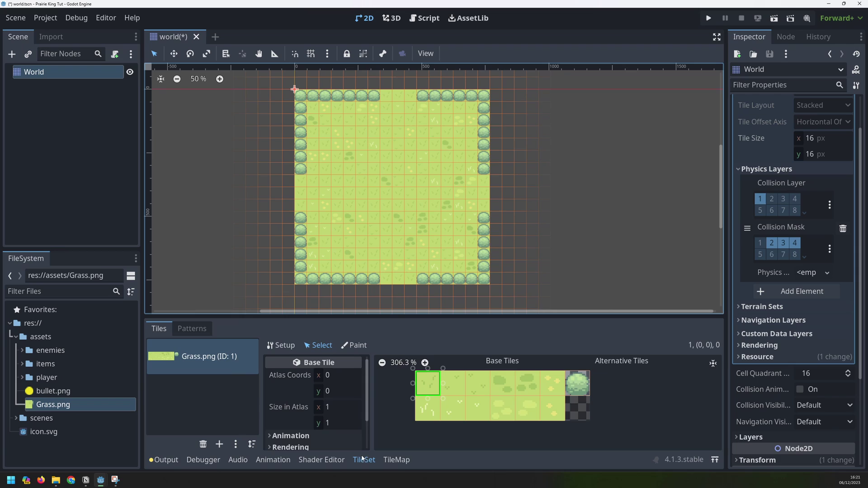
{"action": "left_click", "coordinate": [318, 345]}
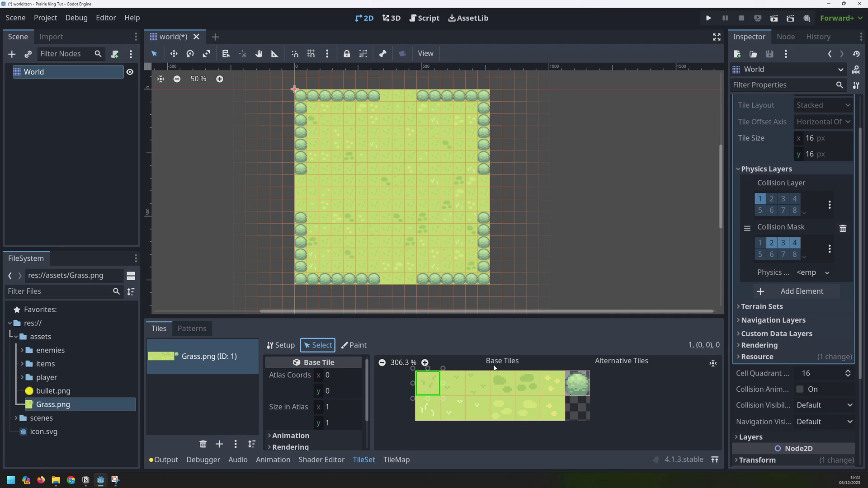
{"action": "left_click", "coordinate": [579, 382]}
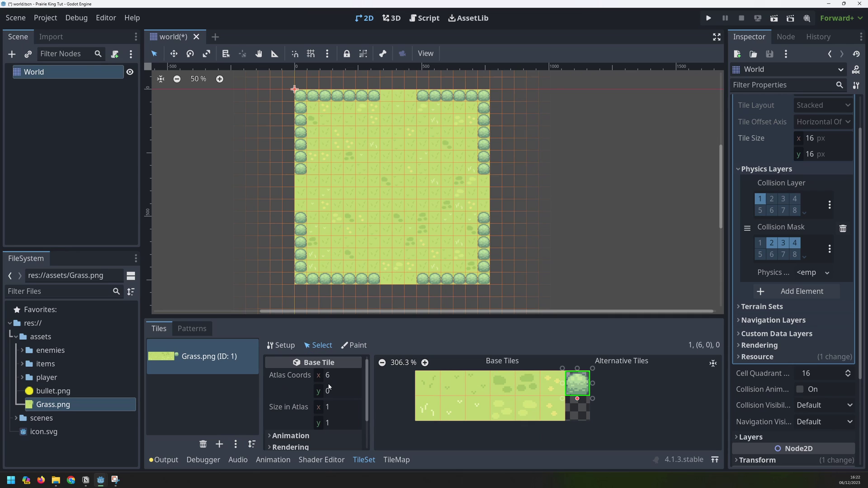
{"action": "scroll", "coordinate": [288, 406], "scroll_direction": "down", "scroll_amount": 2}
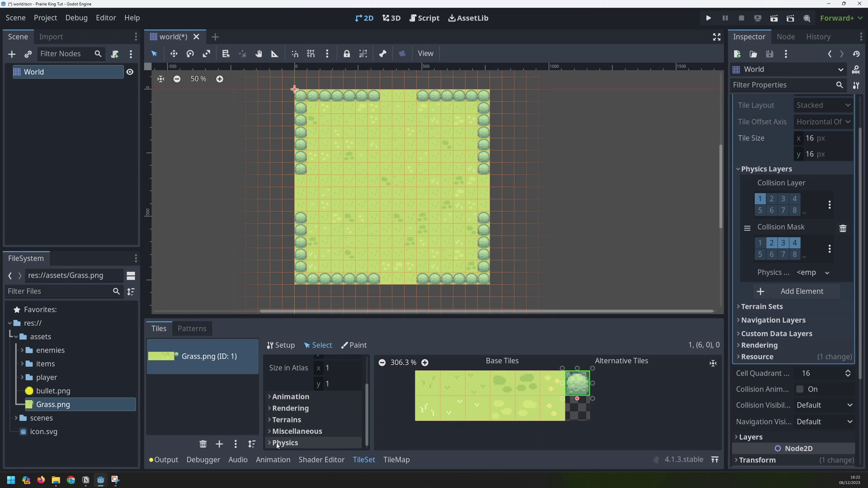
{"action": "left_click", "coordinate": [276, 443]}
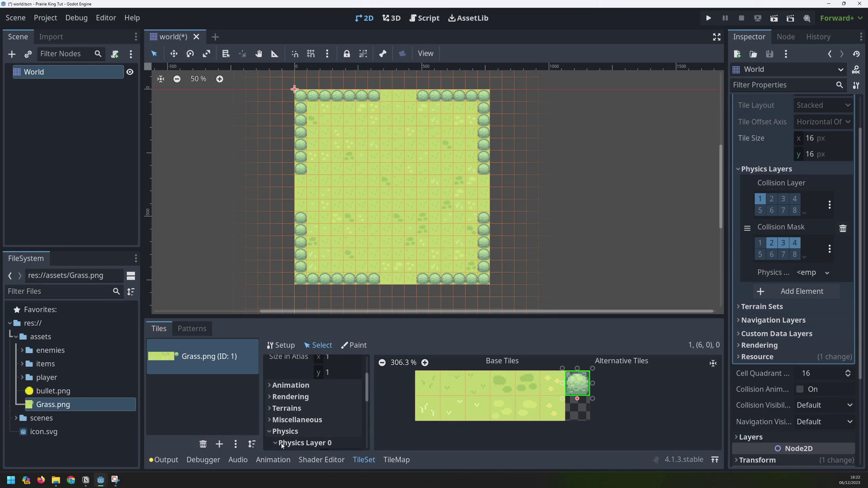
{"action": "left_click", "coordinate": [281, 443]}
Step: Reset the bush tile's collision polygon to the default full-tile square shape
{"action": "scroll", "coordinate": [323, 400], "scroll_direction": "down", "scroll_amount": 1}
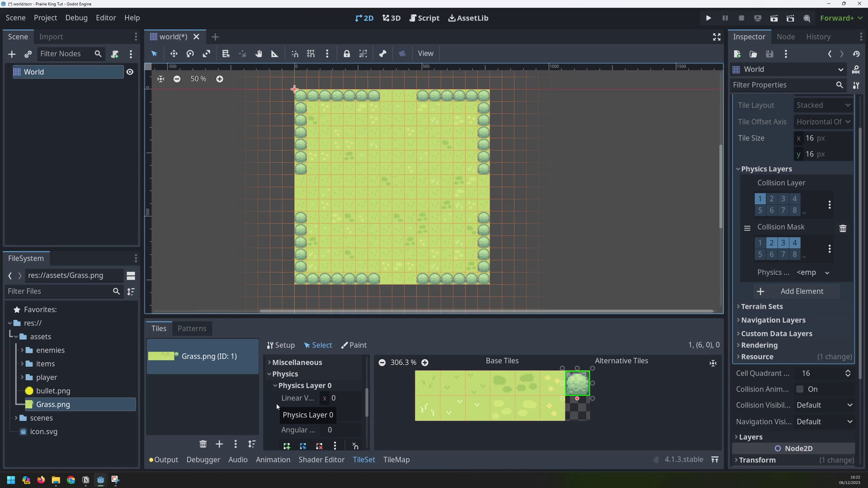
{"action": "scroll", "coordinate": [277, 405], "scroll_direction": "down", "scroll_amount": 2}
{"action": "scroll", "coordinate": [277, 403], "scroll_direction": "down", "scroll_amount": 3}
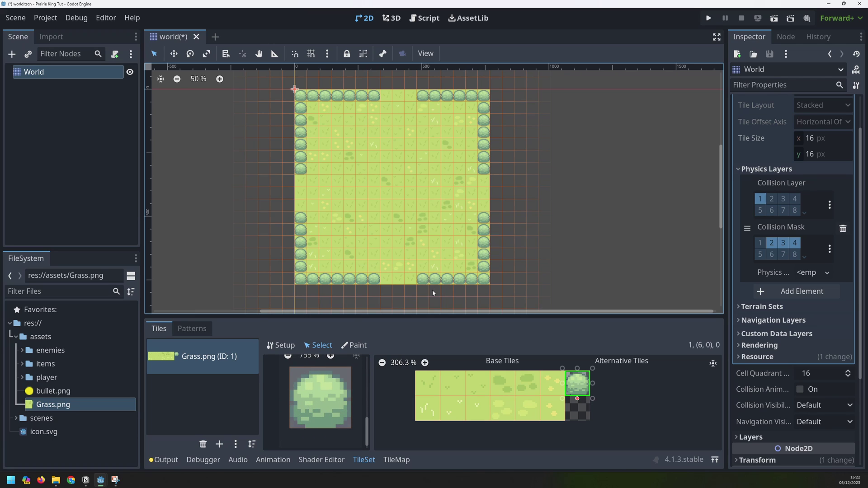
{"action": "left_click_drag", "start_coordinate": [434, 316], "coordinate": [434, 246]}
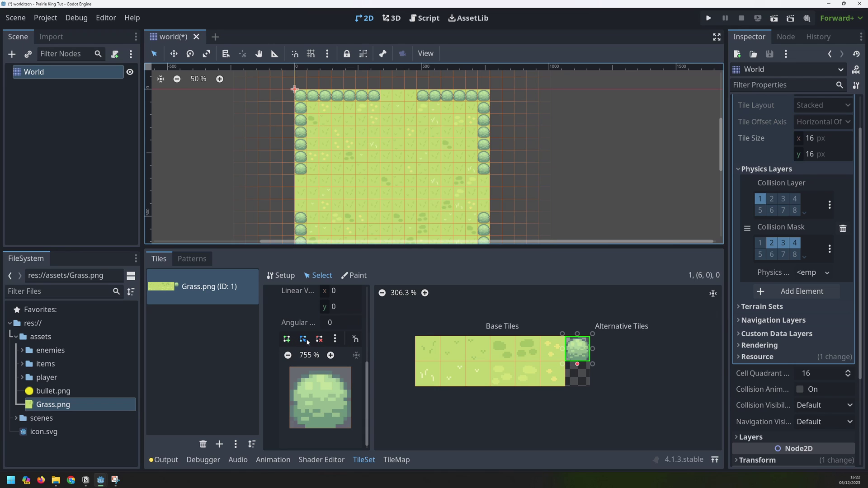
{"action": "left_click", "coordinate": [334, 340]}
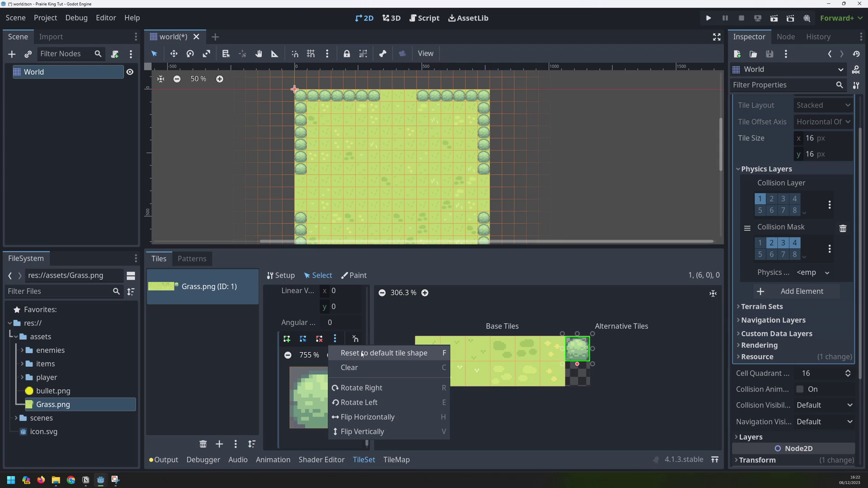
{"action": "left_click", "coordinate": [390, 354]}
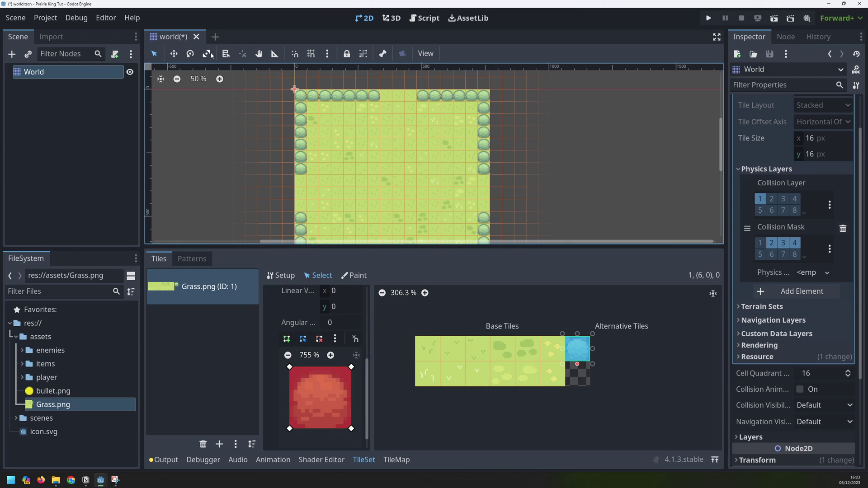
Step: Create a new scene with a plain Node root renamed to Main
{"action": "left_click", "coordinate": [215, 37]}
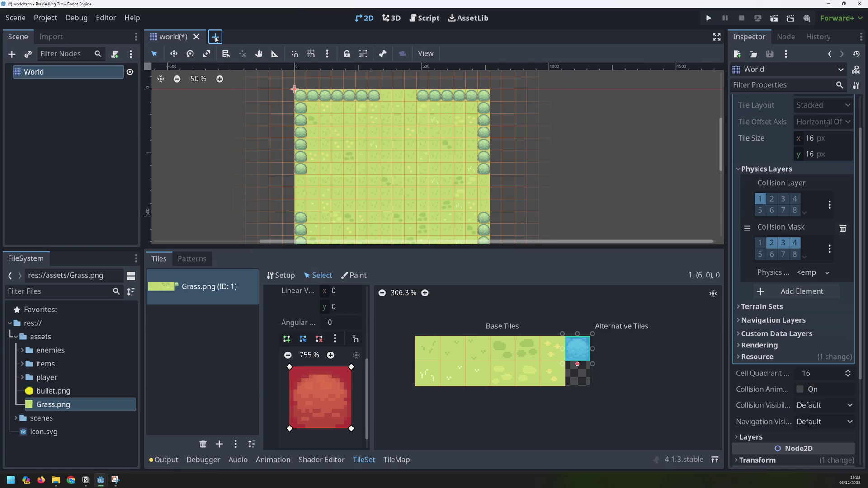
{"action": "left_click", "coordinate": [75, 137]}
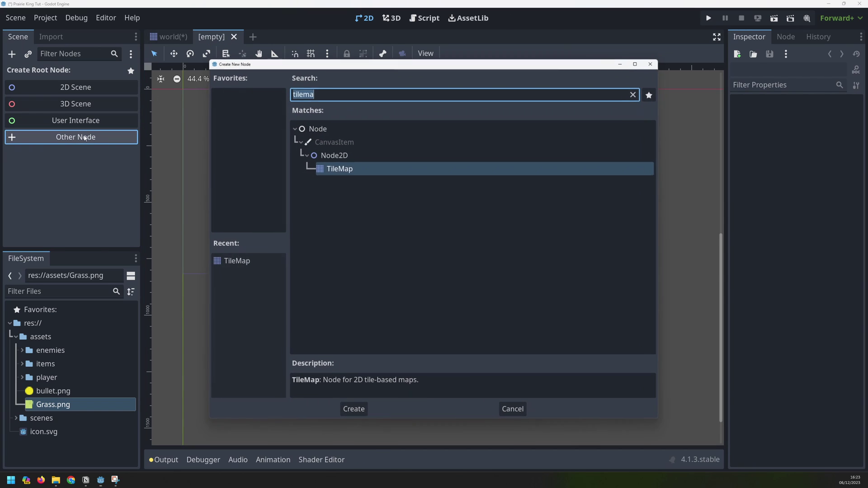
{"action": "type", "text": "node"}
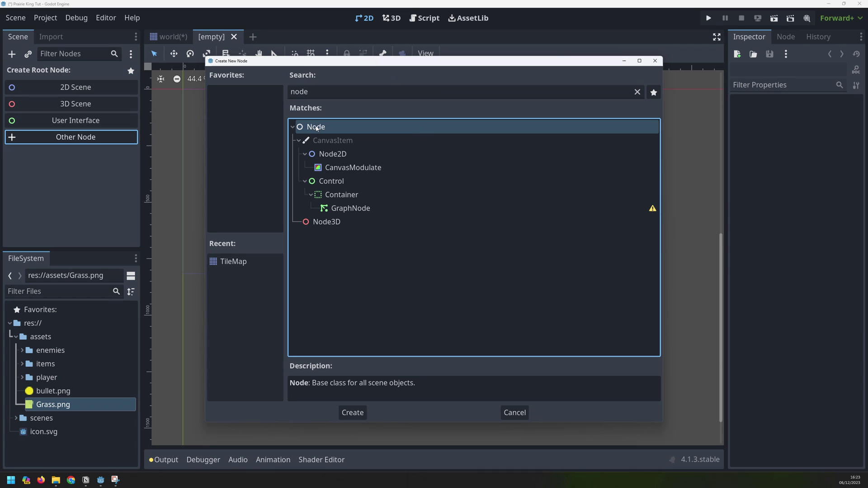
{"action": "double_click", "coordinate": [315, 127]}
{"action": "left_click", "coordinate": [38, 73]}
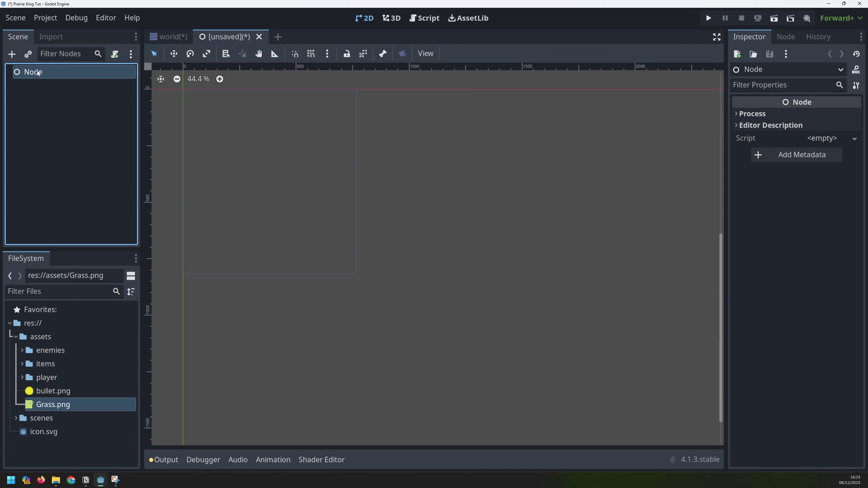
{"action": "double_click", "coordinate": [39, 72]}
{"action": "type", "text": "Main"}
{"action": "key", "text": "Return"}
Step: Save the world scene with Ctrl+S, then go back to the Main scene
{"action": "left_click", "coordinate": [170, 37]}
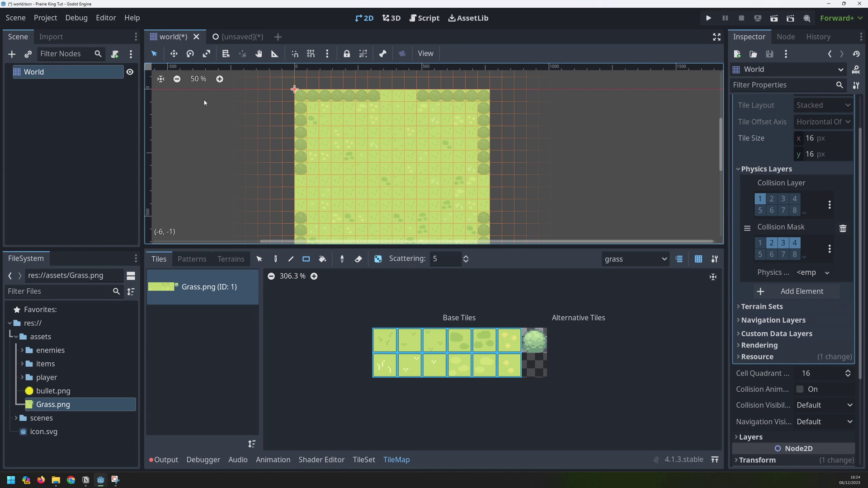
{"action": "key", "text": "ctrl+s"}
{"action": "left_click", "coordinate": [230, 36]}
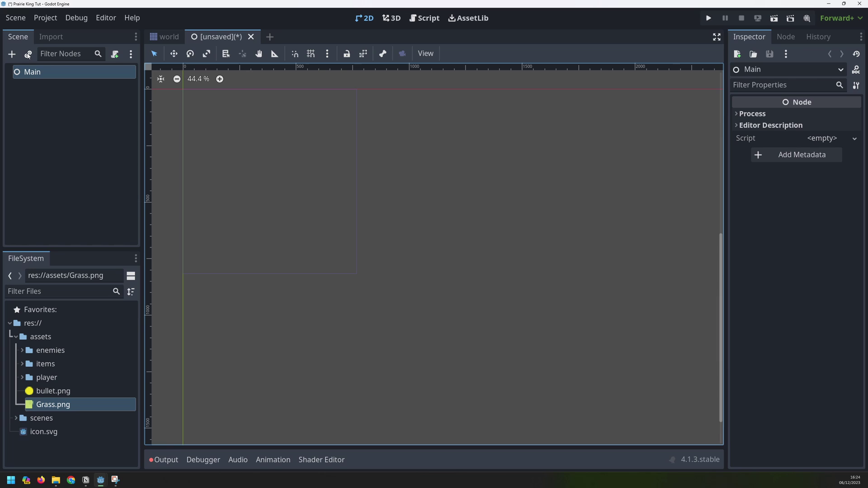
Step: Instance scenes/world.tscn as a World child under Main, then reselect Main
{"action": "left_click", "coordinate": [28, 54]}
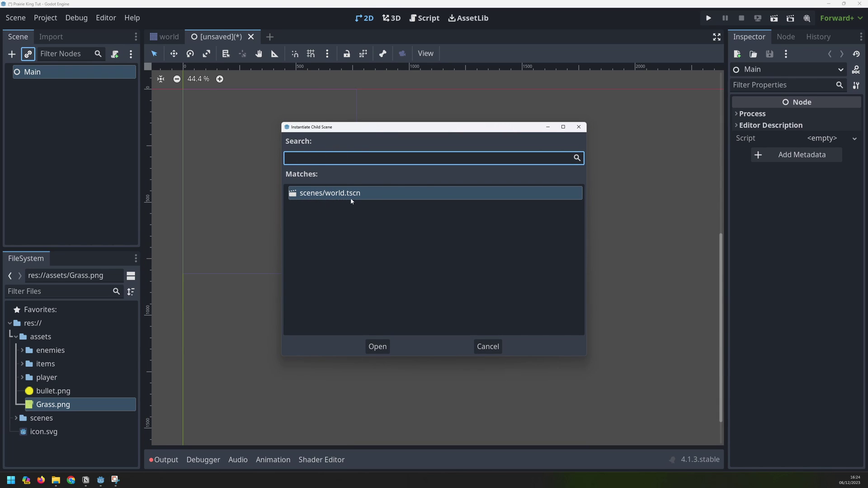
{"action": "left_click", "coordinate": [377, 347]}
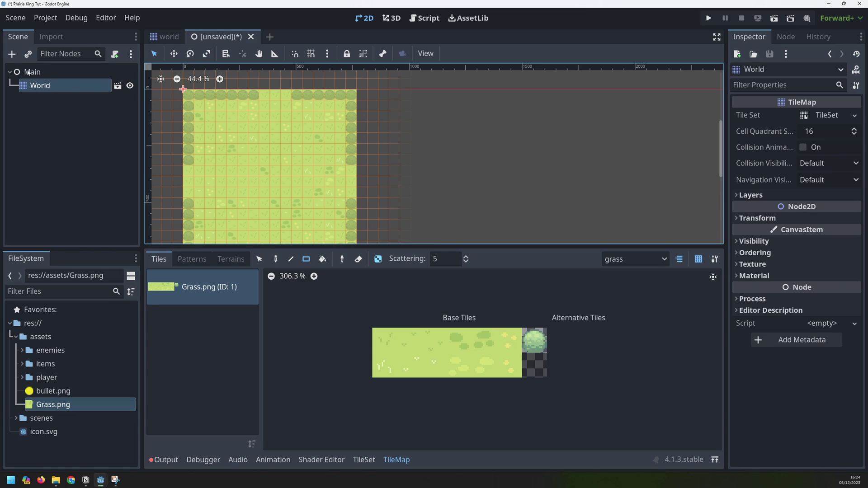
{"action": "middle_click_drag", "start_coordinate": [347, 176], "coordinate": [409, 161]}
{"action": "scroll", "coordinate": [409, 161], "scroll_direction": "down", "scroll_amount": 2}
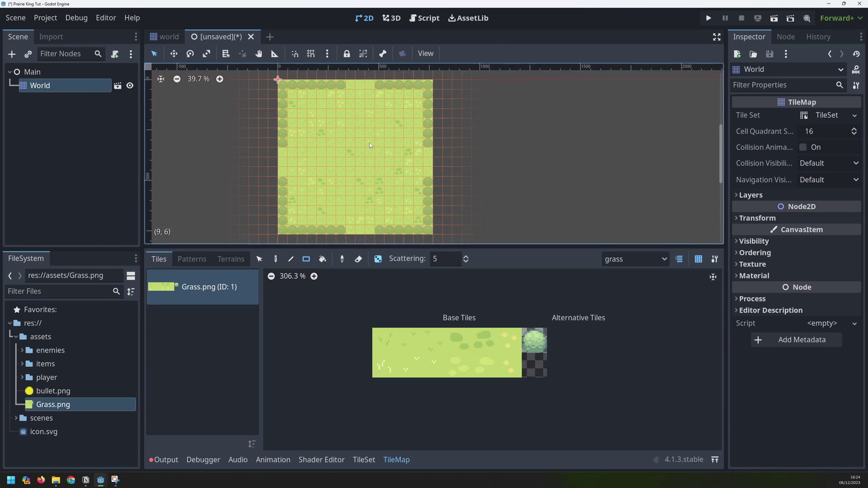
{"action": "left_click", "coordinate": [30, 73]}
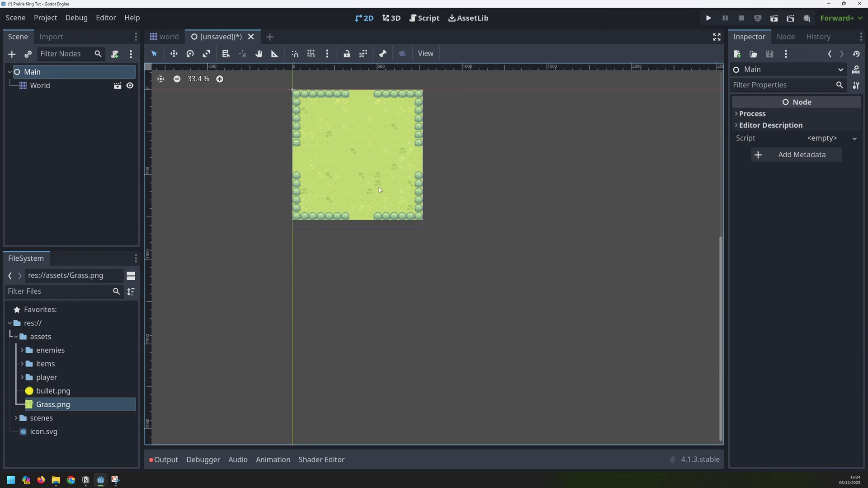
{"action": "middle_click_drag", "start_coordinate": [276, 157], "coordinate": [294, 197]}
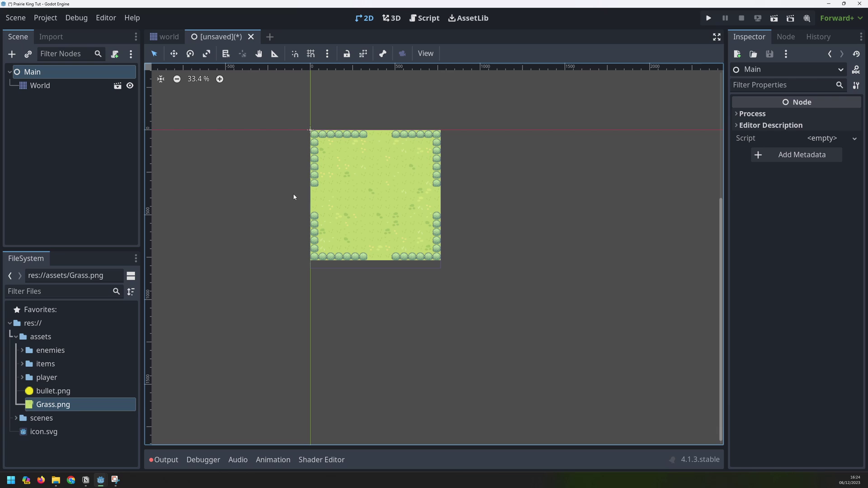
Step: Save as main.tscn, run the project with Select Current as main scene, then close the game
{"action": "key", "text": "ctrl+s"}
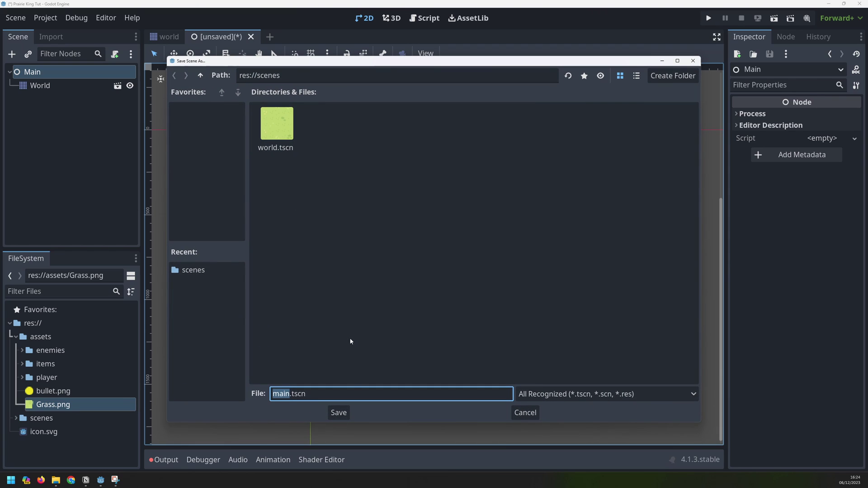
{"action": "left_click", "coordinate": [338, 412]}
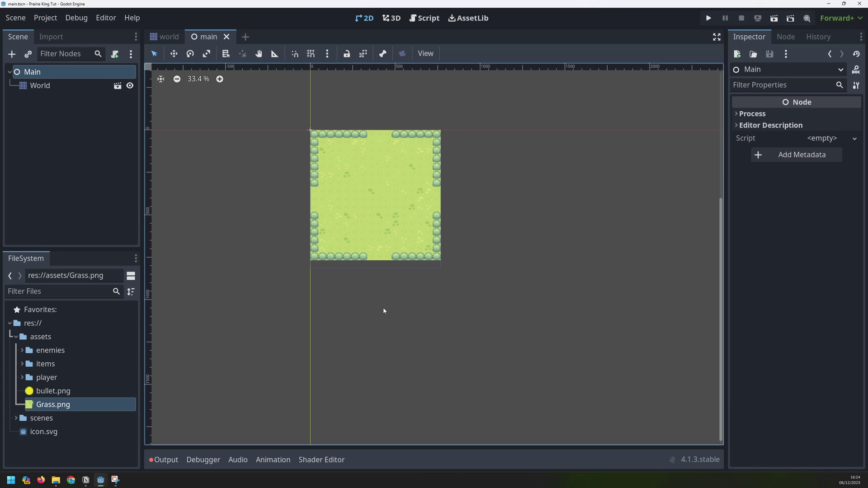
{"action": "left_click", "coordinate": [708, 18]}
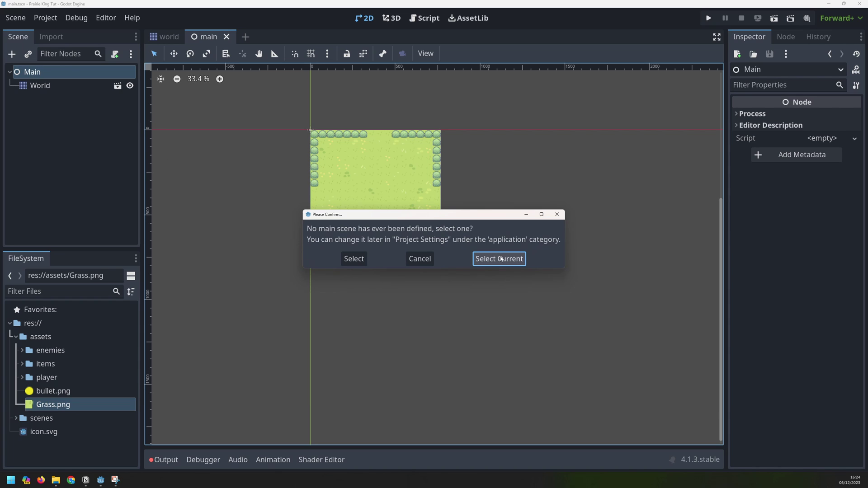
{"action": "left_click", "coordinate": [500, 259]}
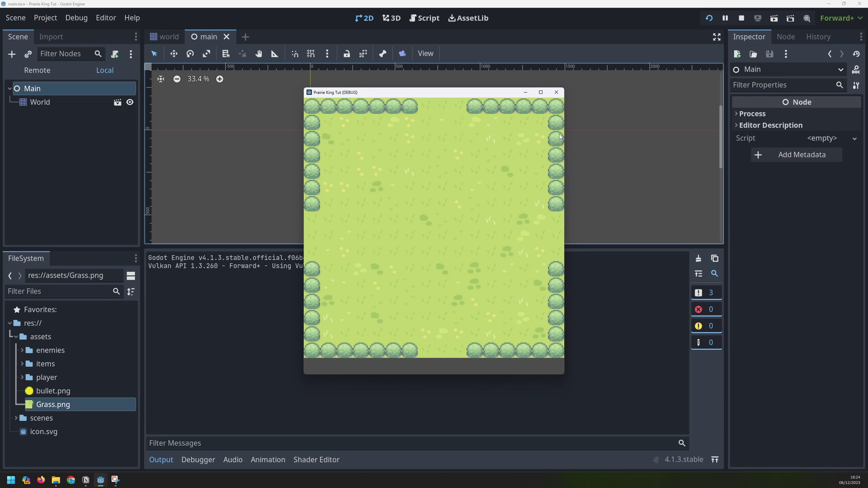
{"action": "left_click", "coordinate": [556, 92]}
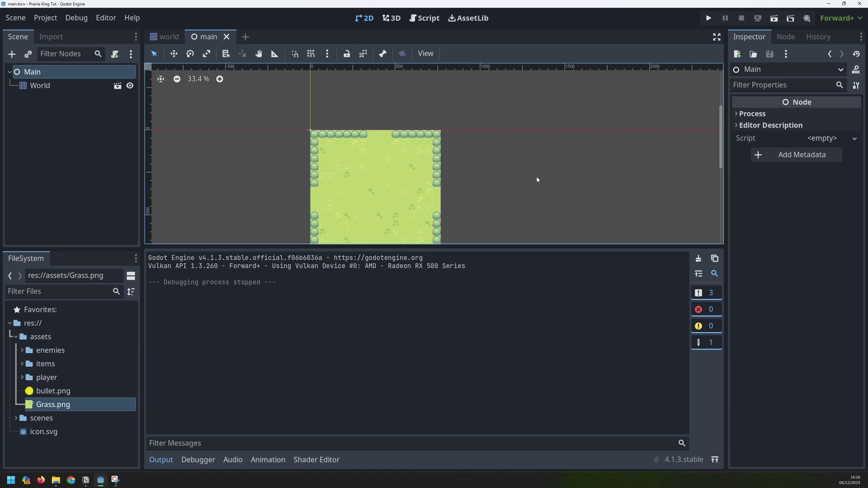